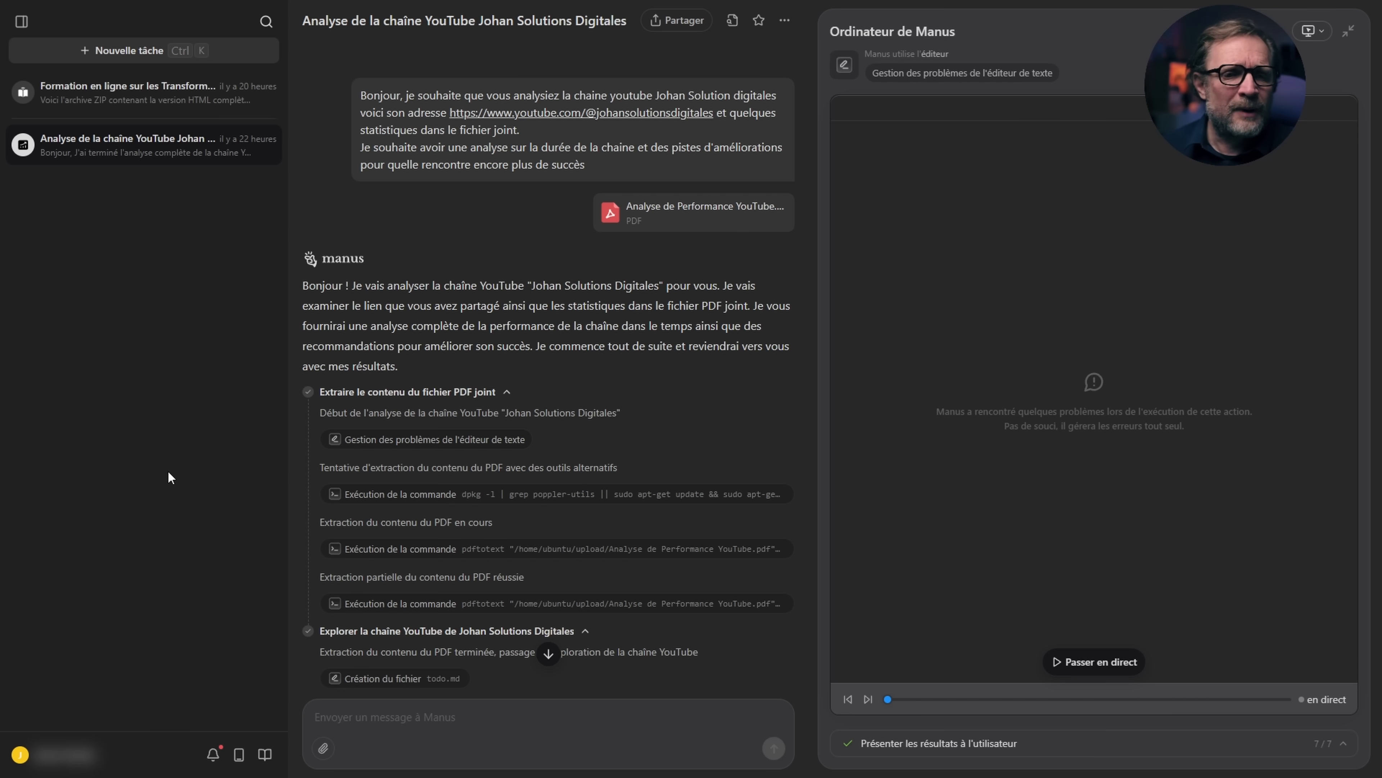
left_click(22, 22)
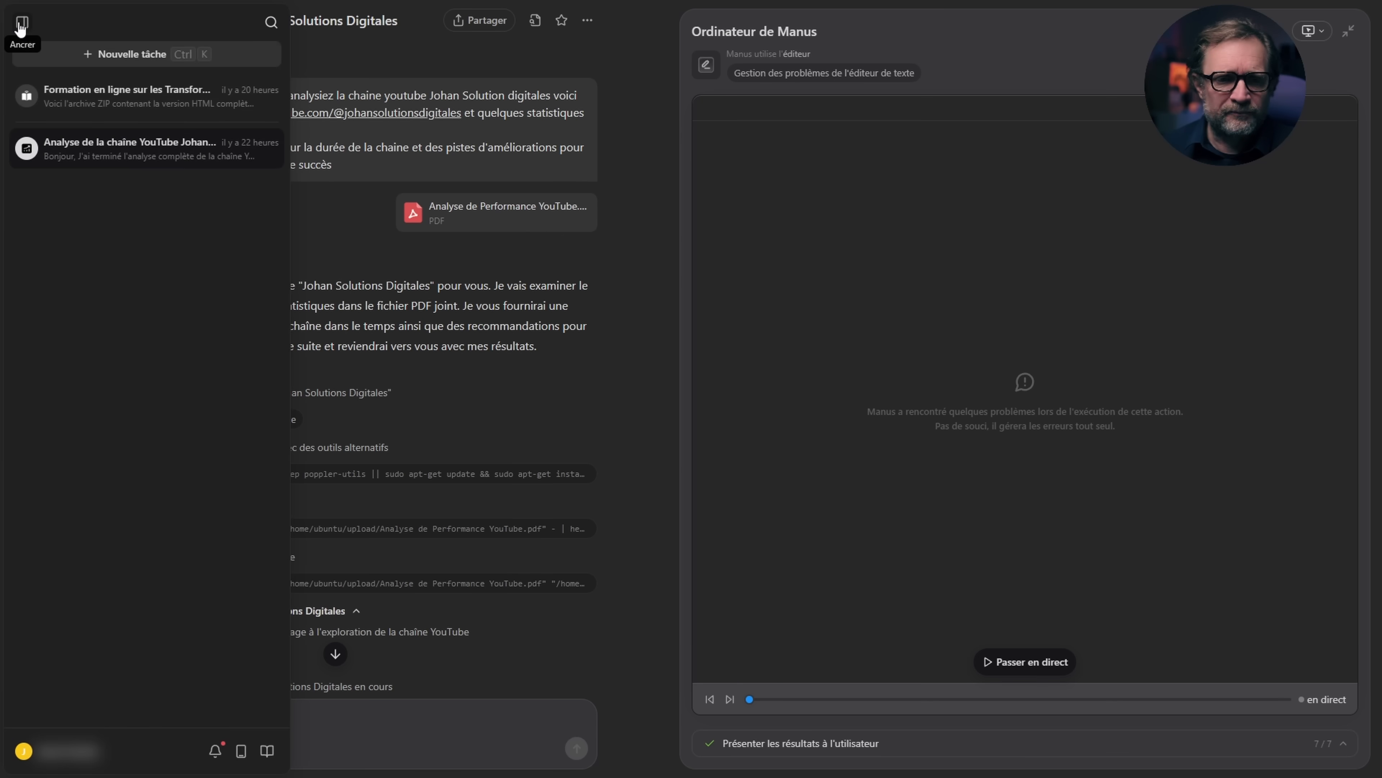
left_click(22, 22)
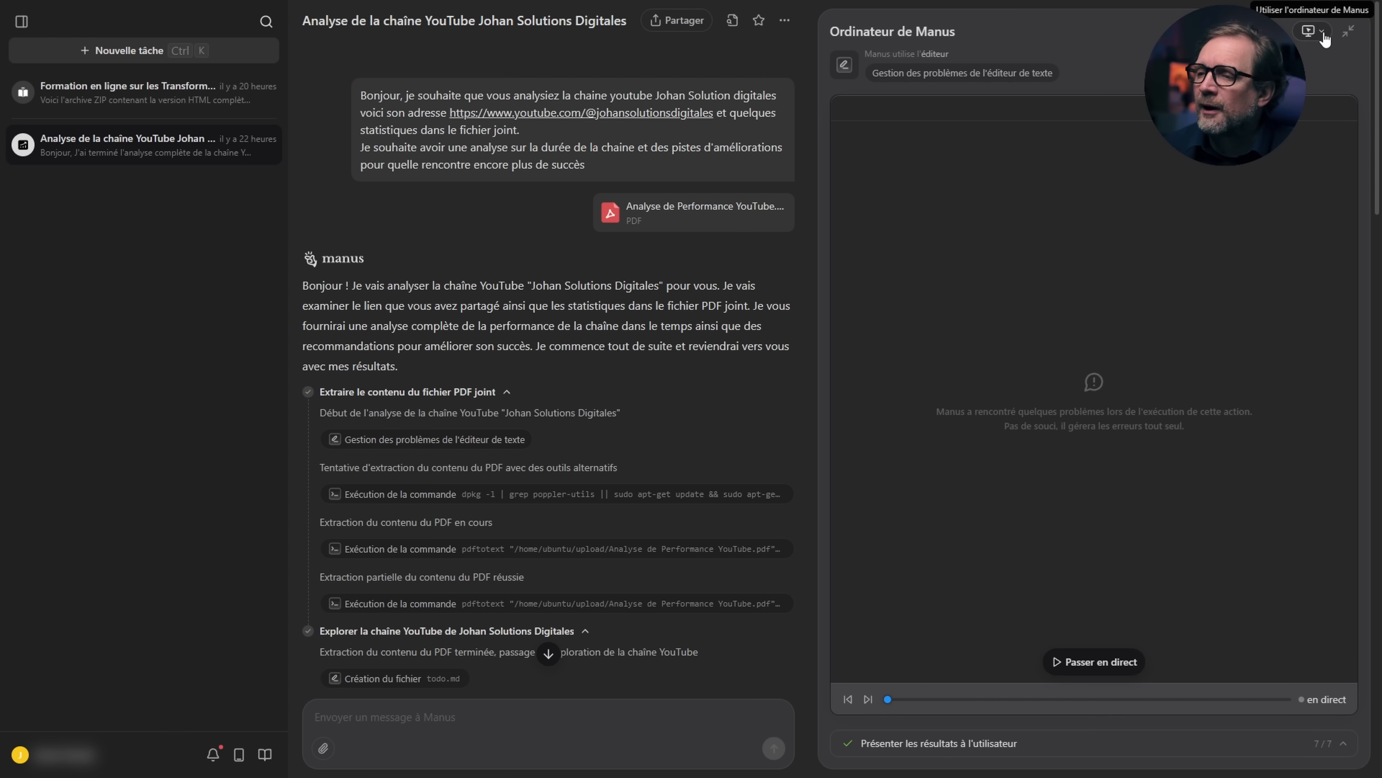
left_click(1321, 32)
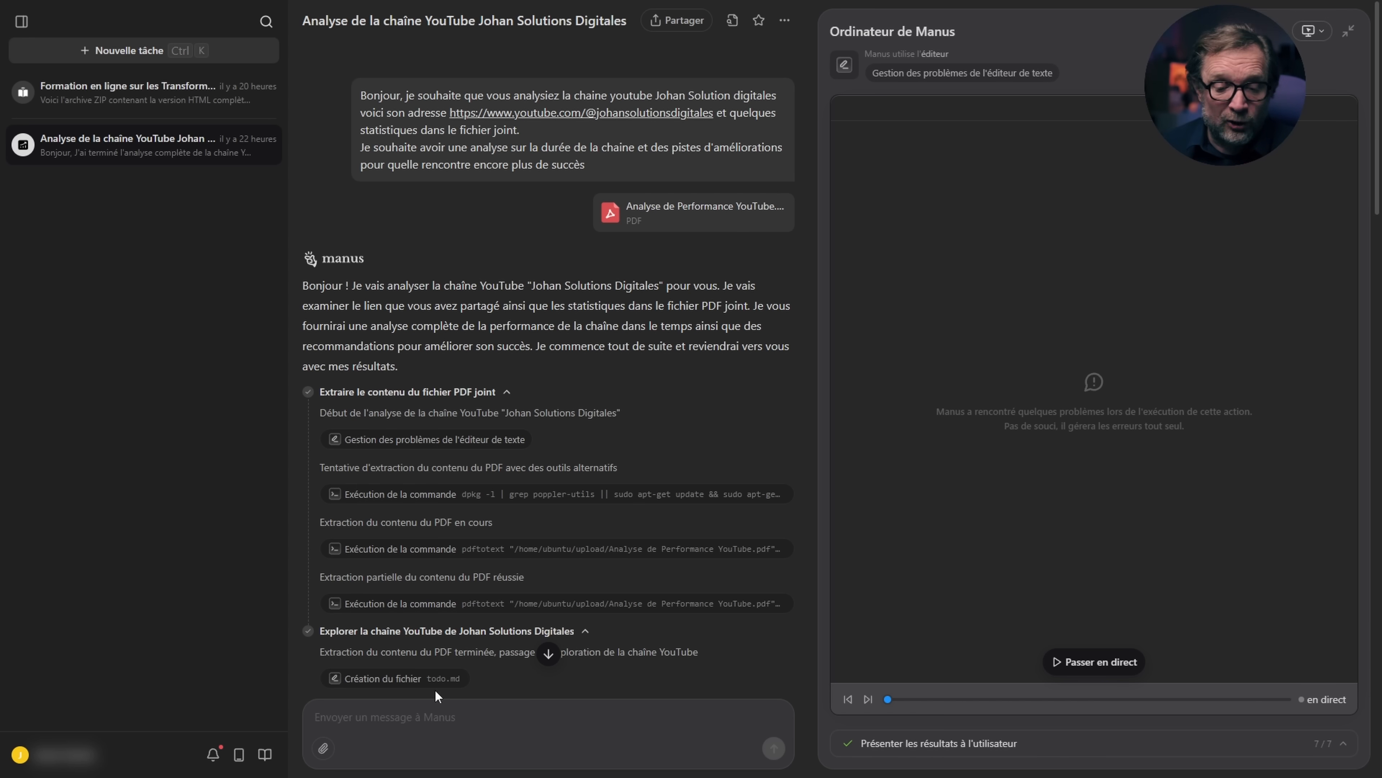
left_click(479, 715)
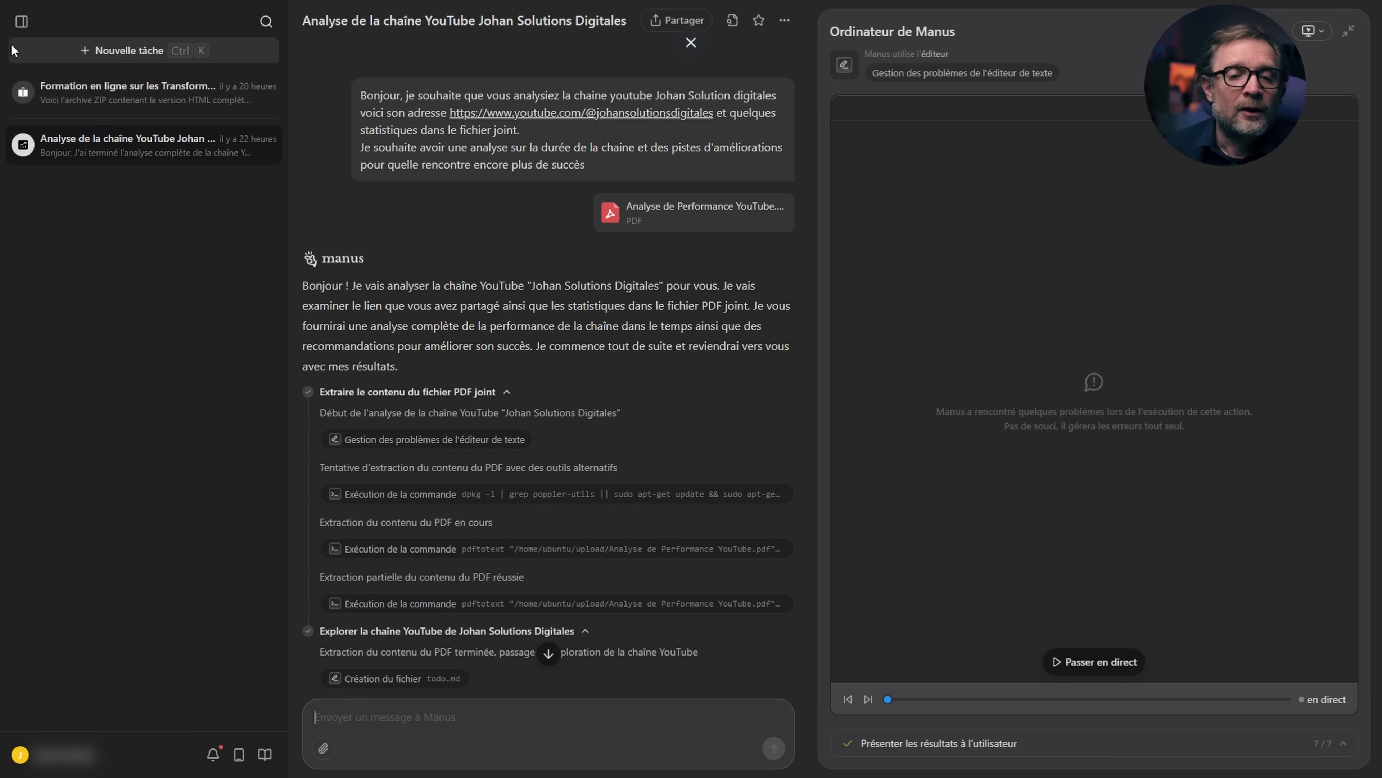
Open the new task page and look over its featured example use cases.
left_click(110, 51)
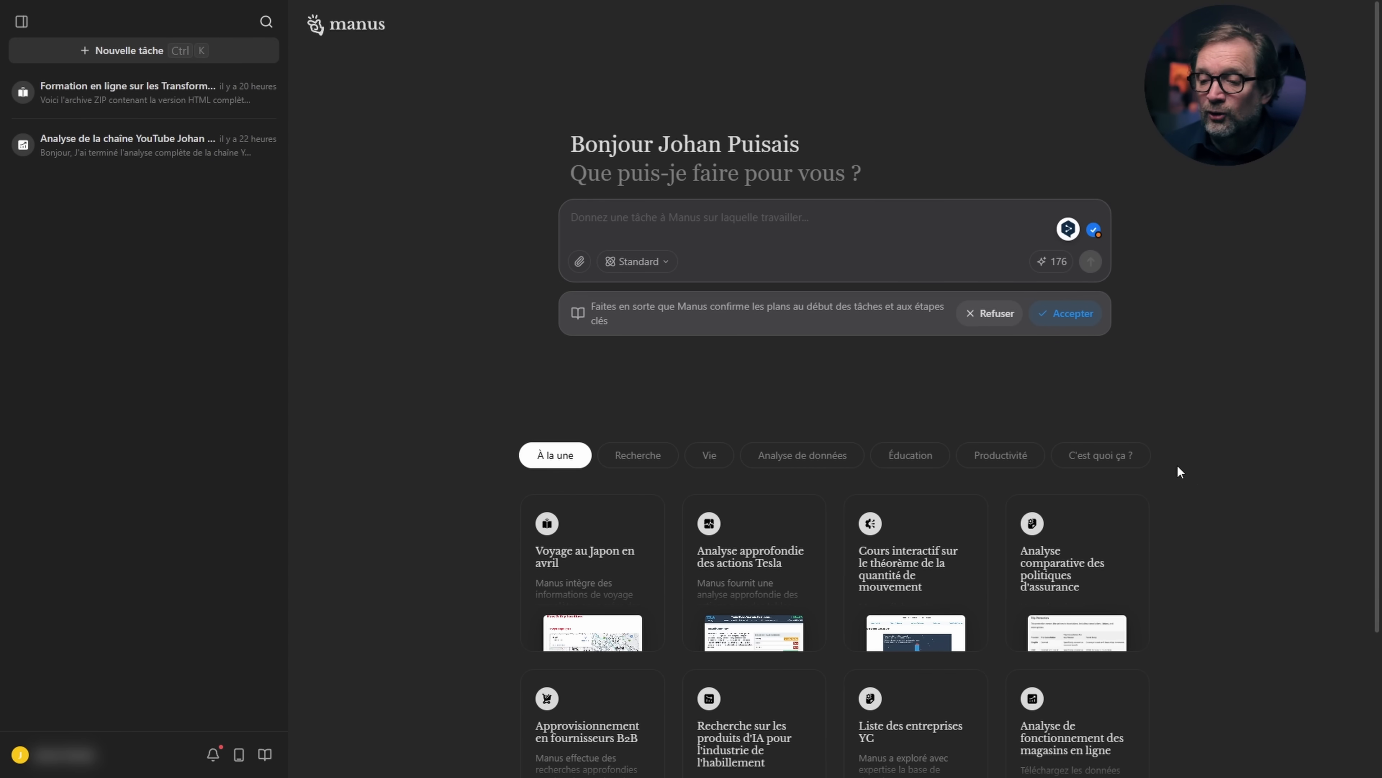
scroll(1249, 547, "down", 3)
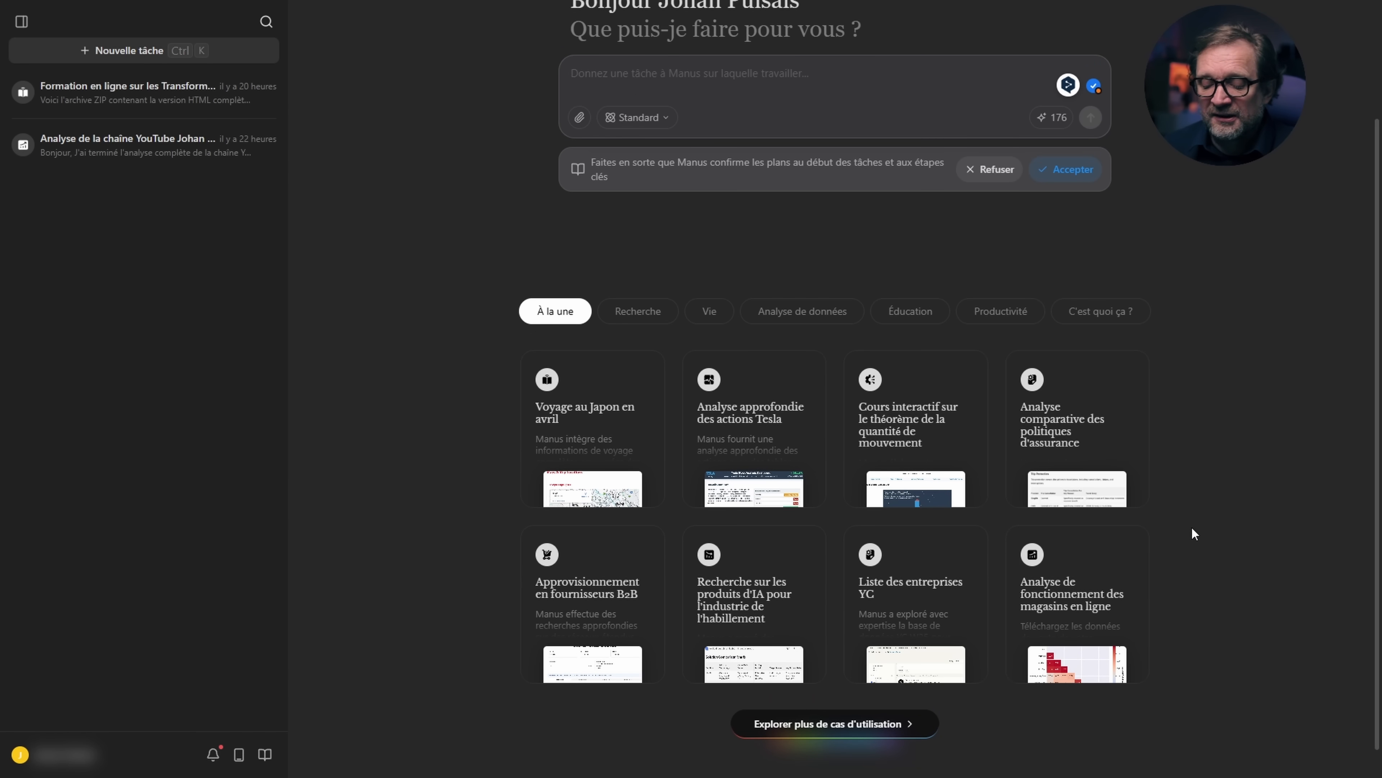
scroll(1206, 605, "up", 3)
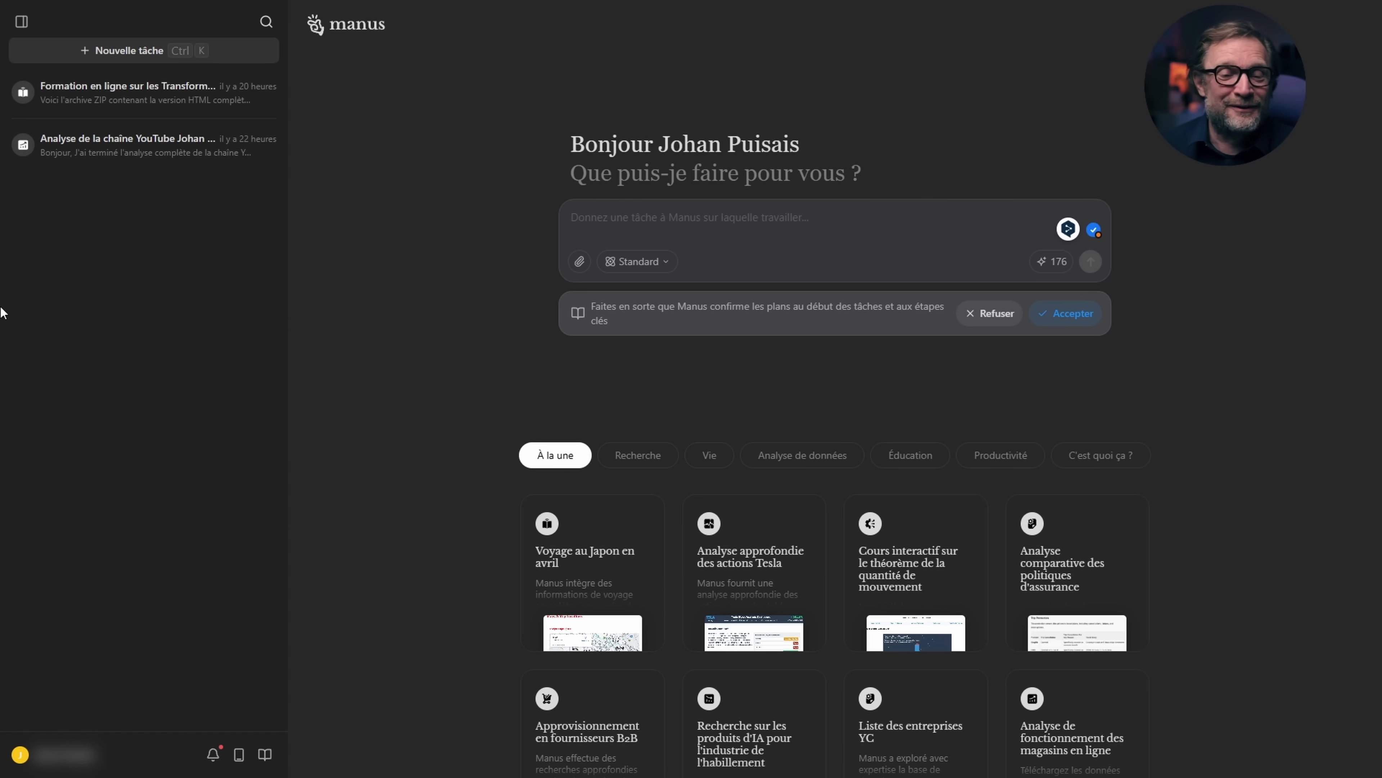
Open the task "Formation en ligne sur les Transformers en IA" and go back to the original request at the start of its conversation.
left_click(129, 104)
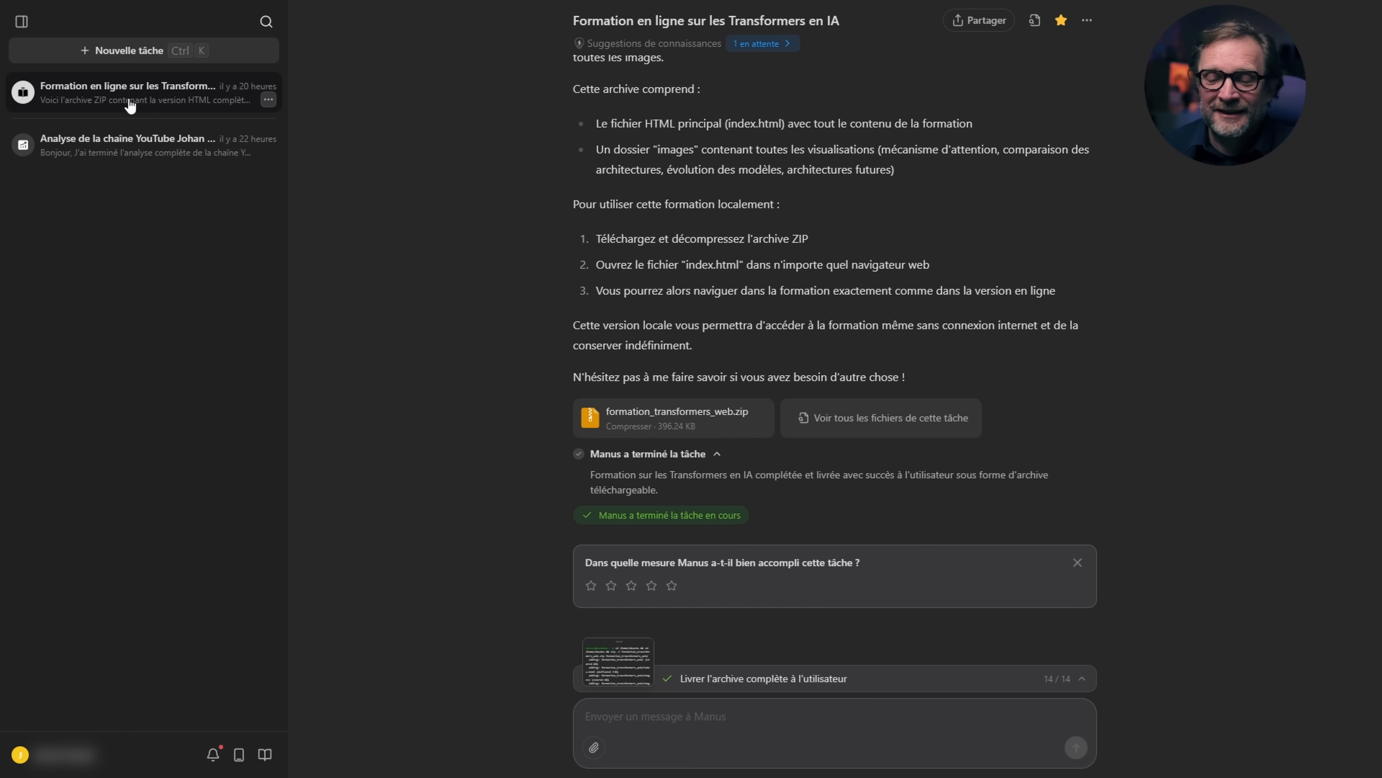
scroll(1005, 349, "up", 6)
scroll(1041, 415, "up", 15)
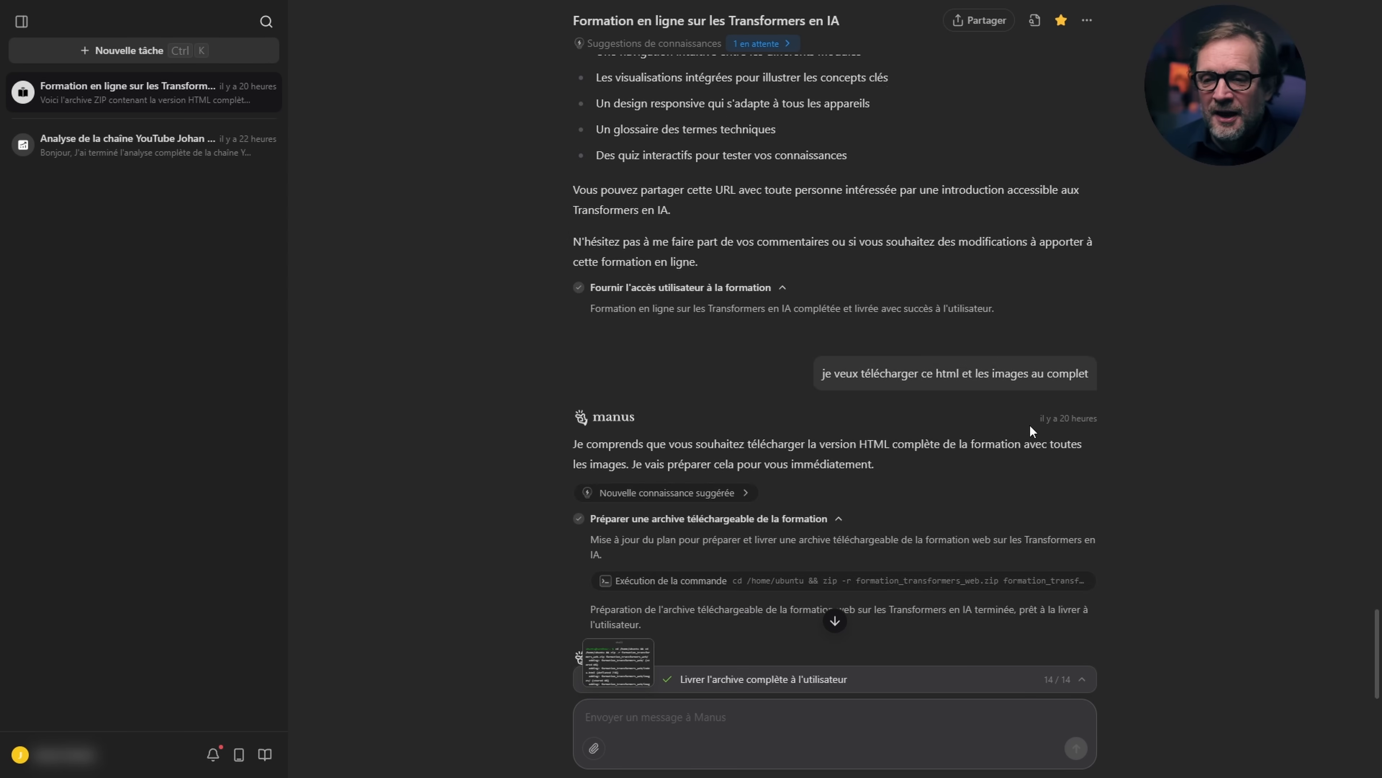
scroll(990, 418, "up", 6)
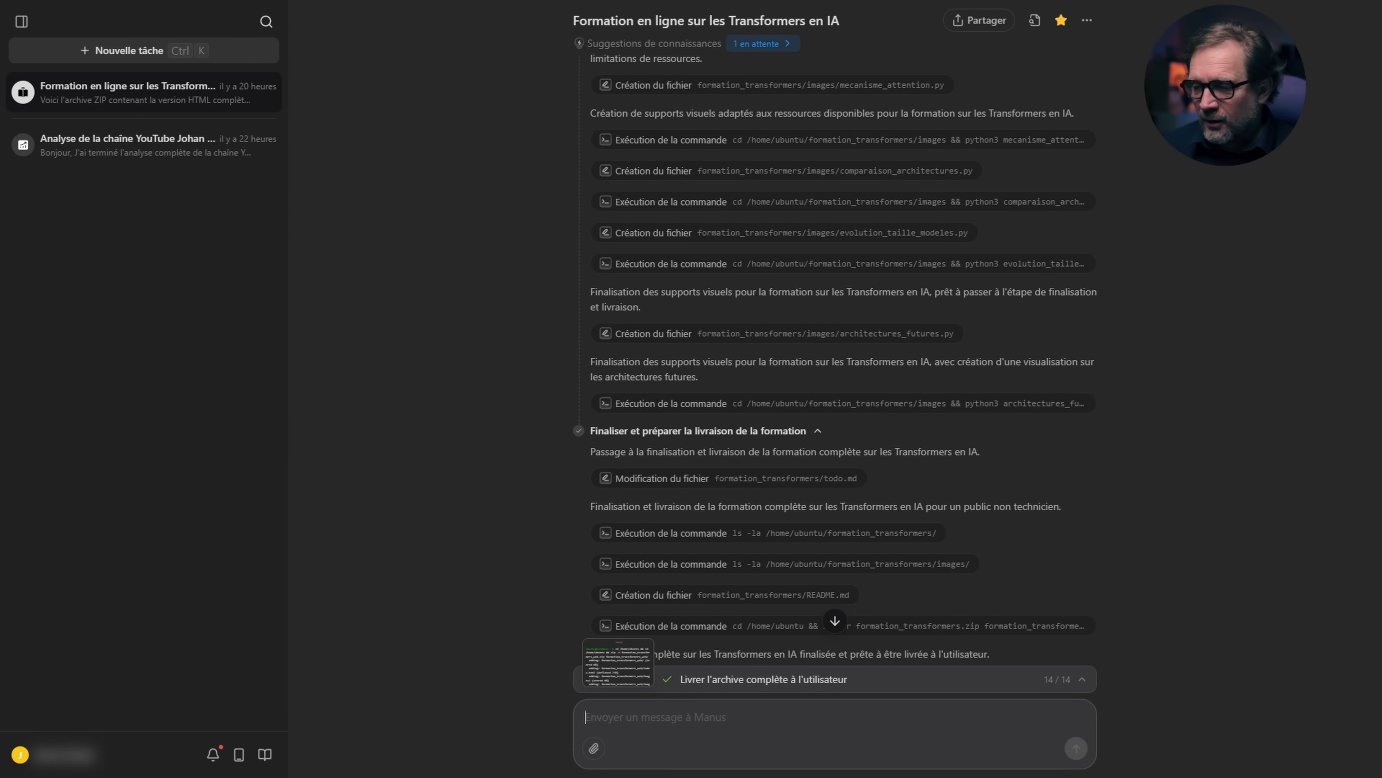
left_click_drag(1378, 410, 1379, 71)
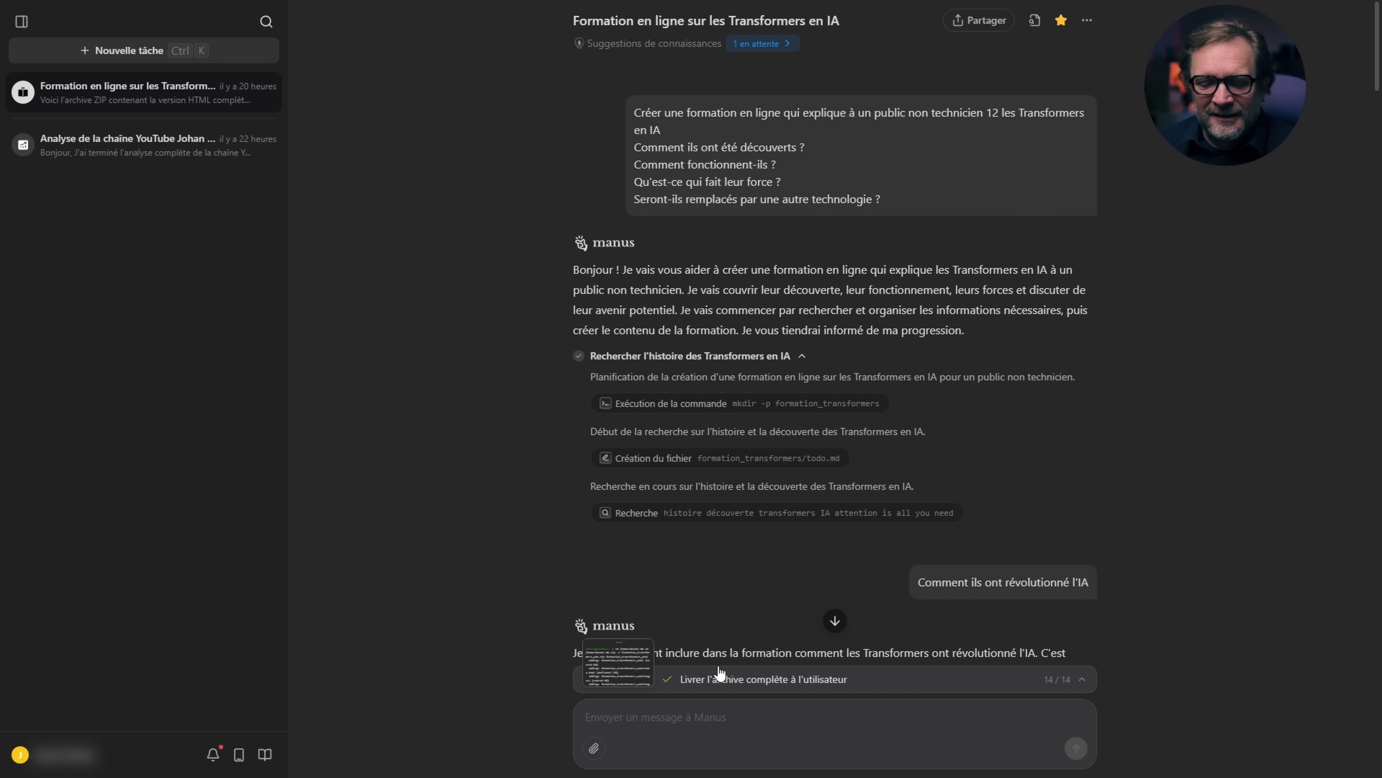
Open the task's computer replay, rewind it to the first action, and check the todo.md creation before returning to that first action.
left_click(612, 667)
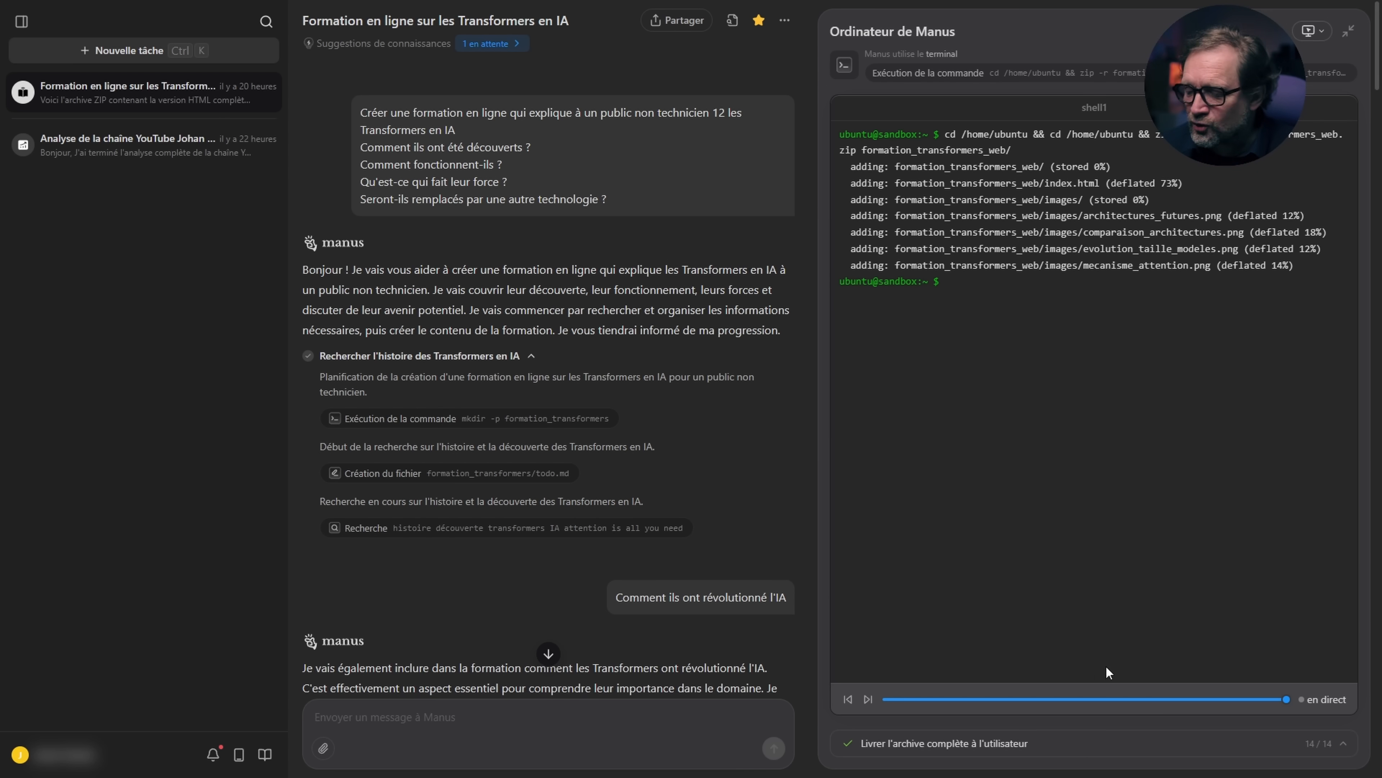
left_click_drag(1286, 700, 862, 703)
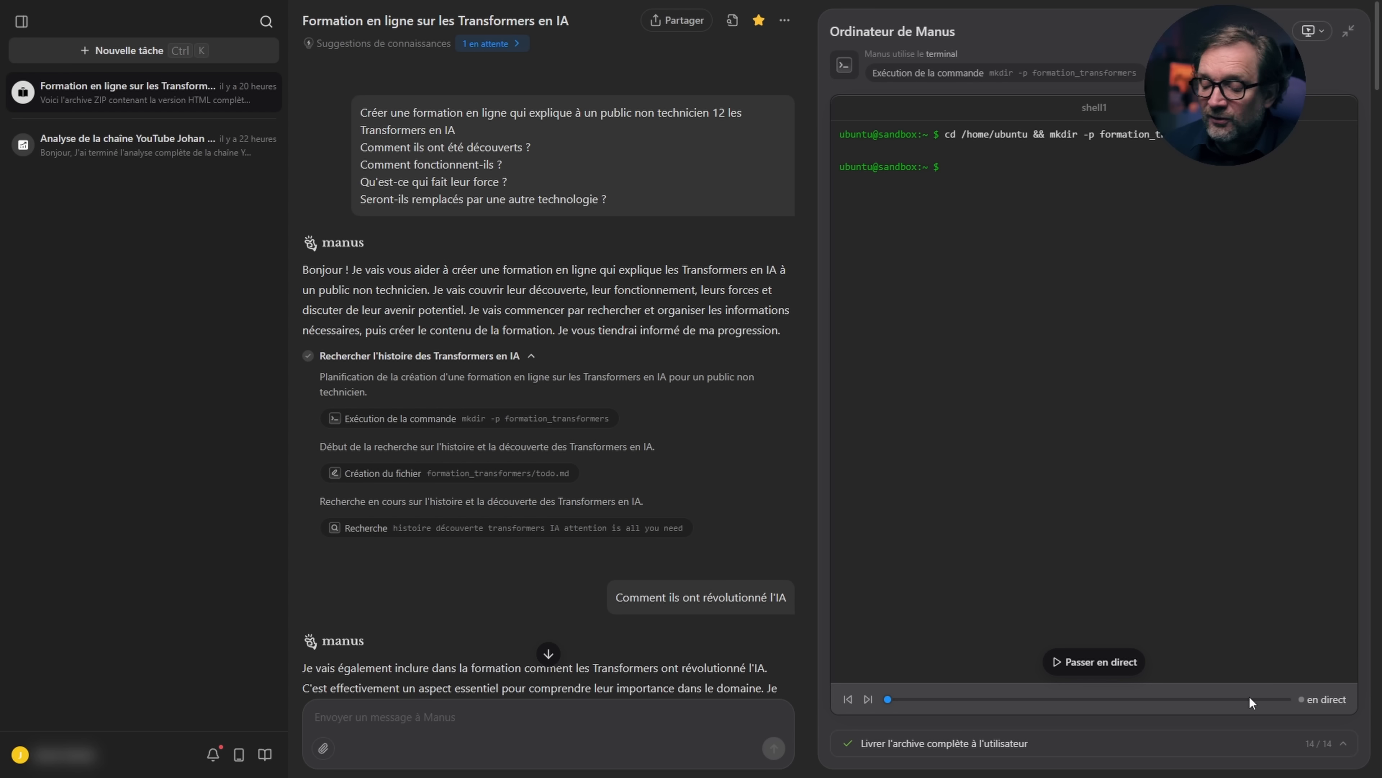
left_click(868, 699)
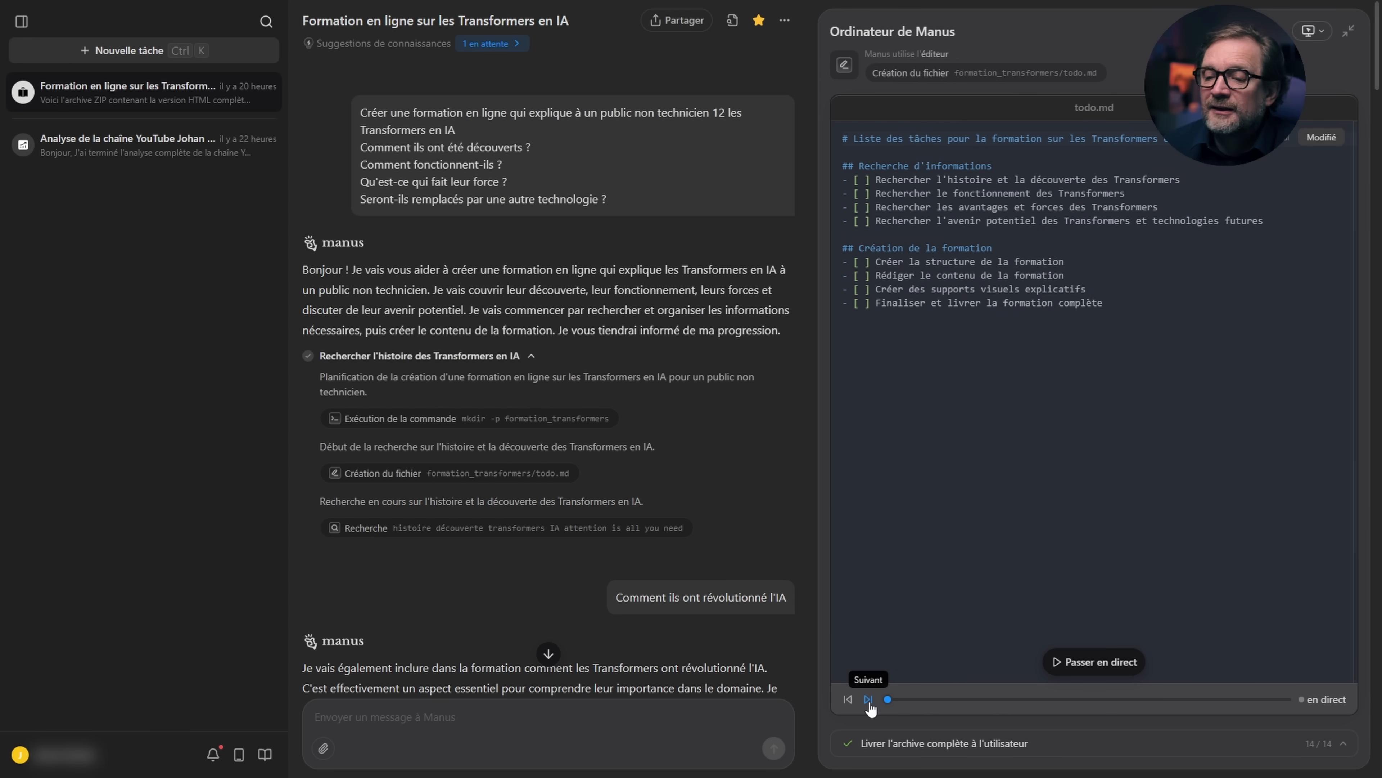
left_click(847, 701)
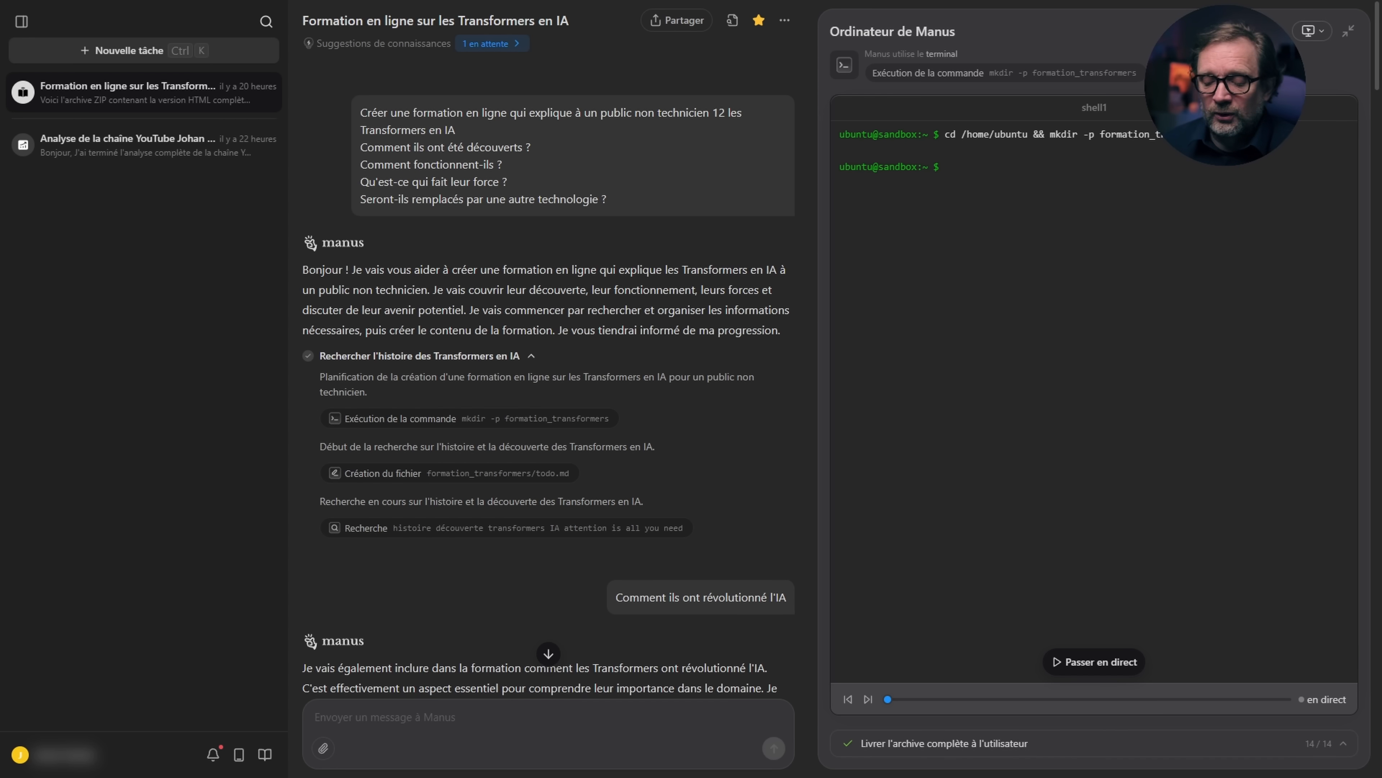
Advance the replay to the "Attention Is All You Need" search, then review the conversation's research actions and the full list of search results.
left_click(868, 698)
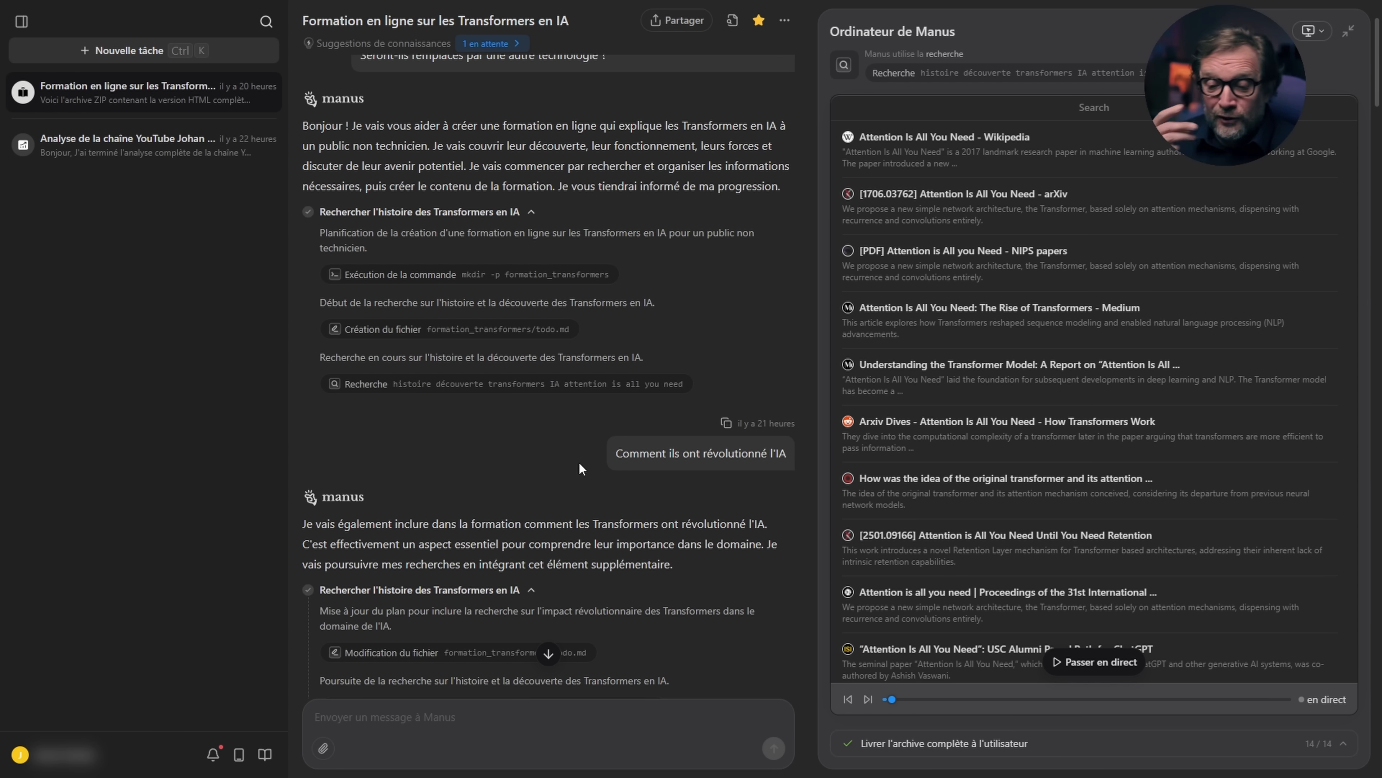
scroll(579, 461, "down", 4)
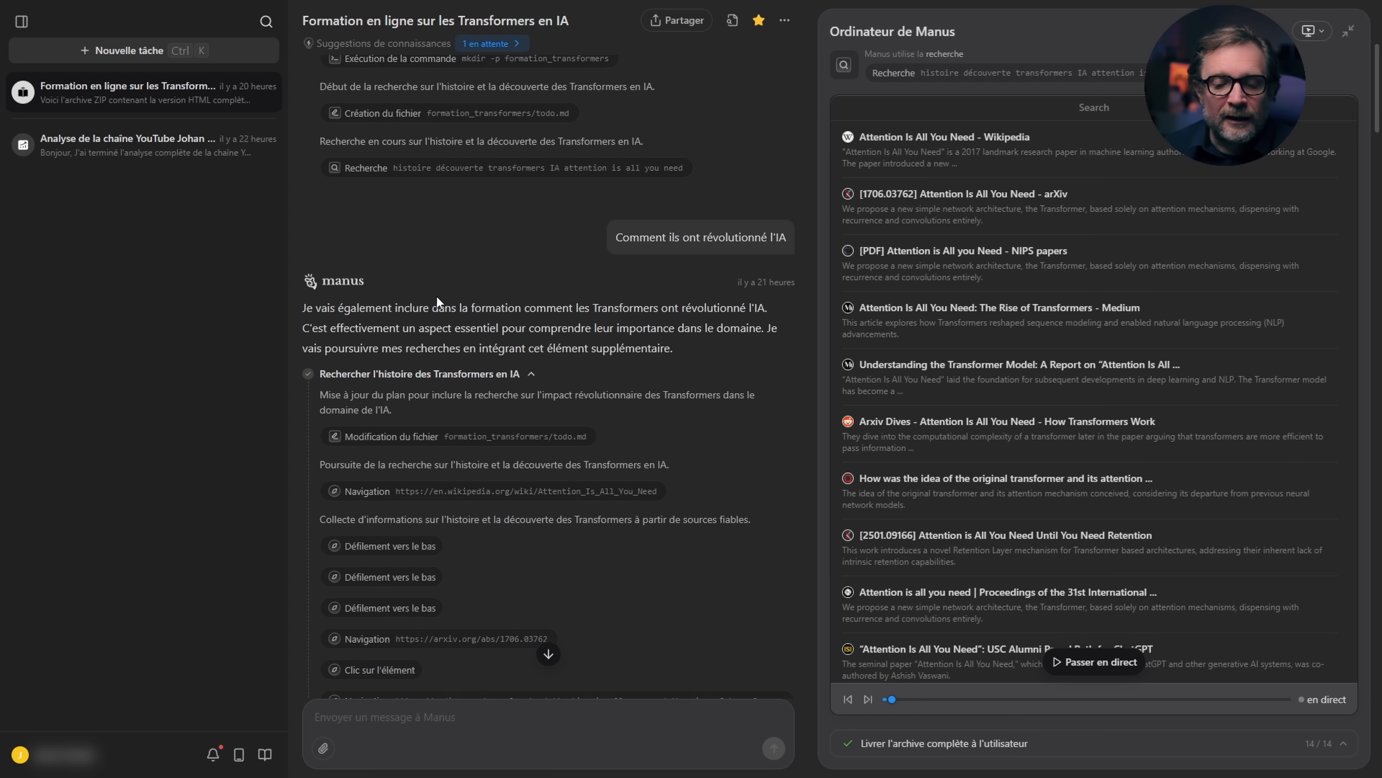
scroll(437, 295, "down", 1)
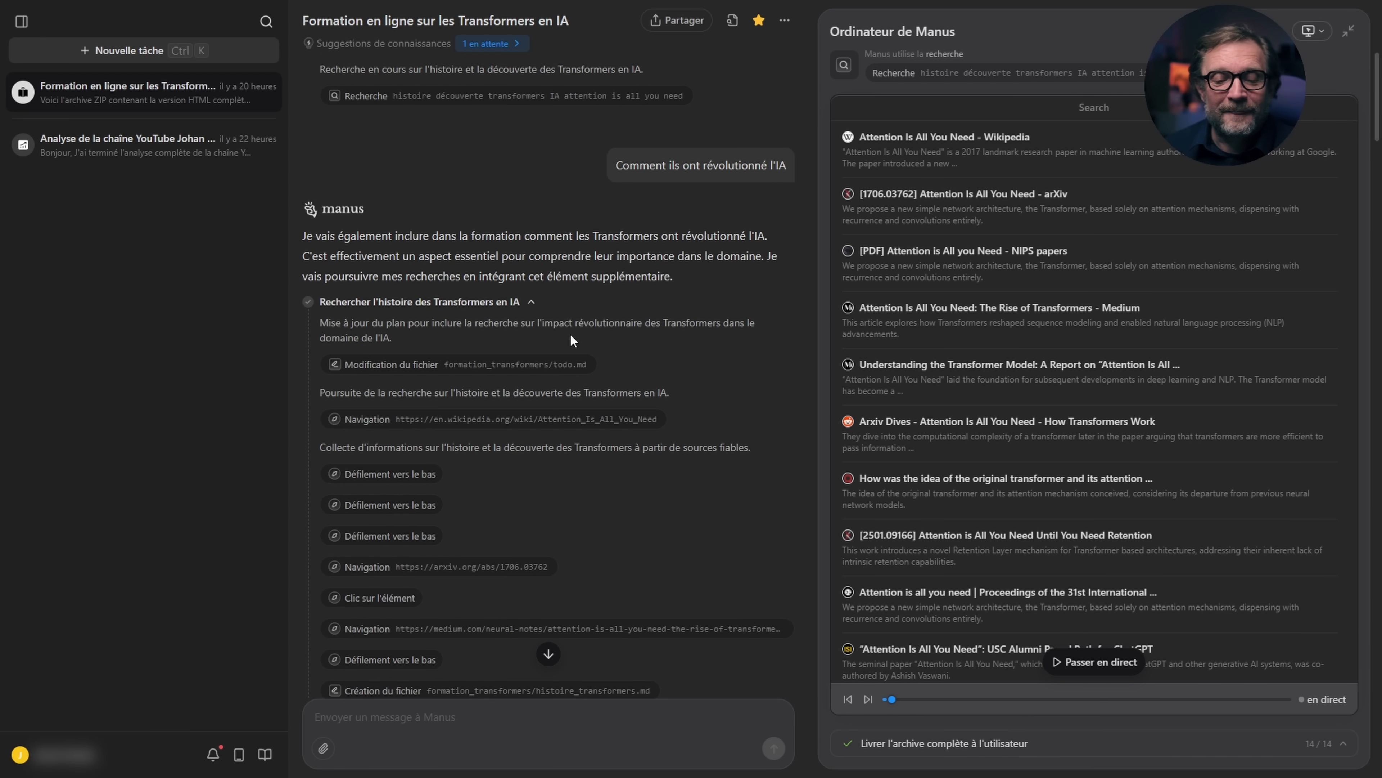
scroll(568, 349, "down", 1)
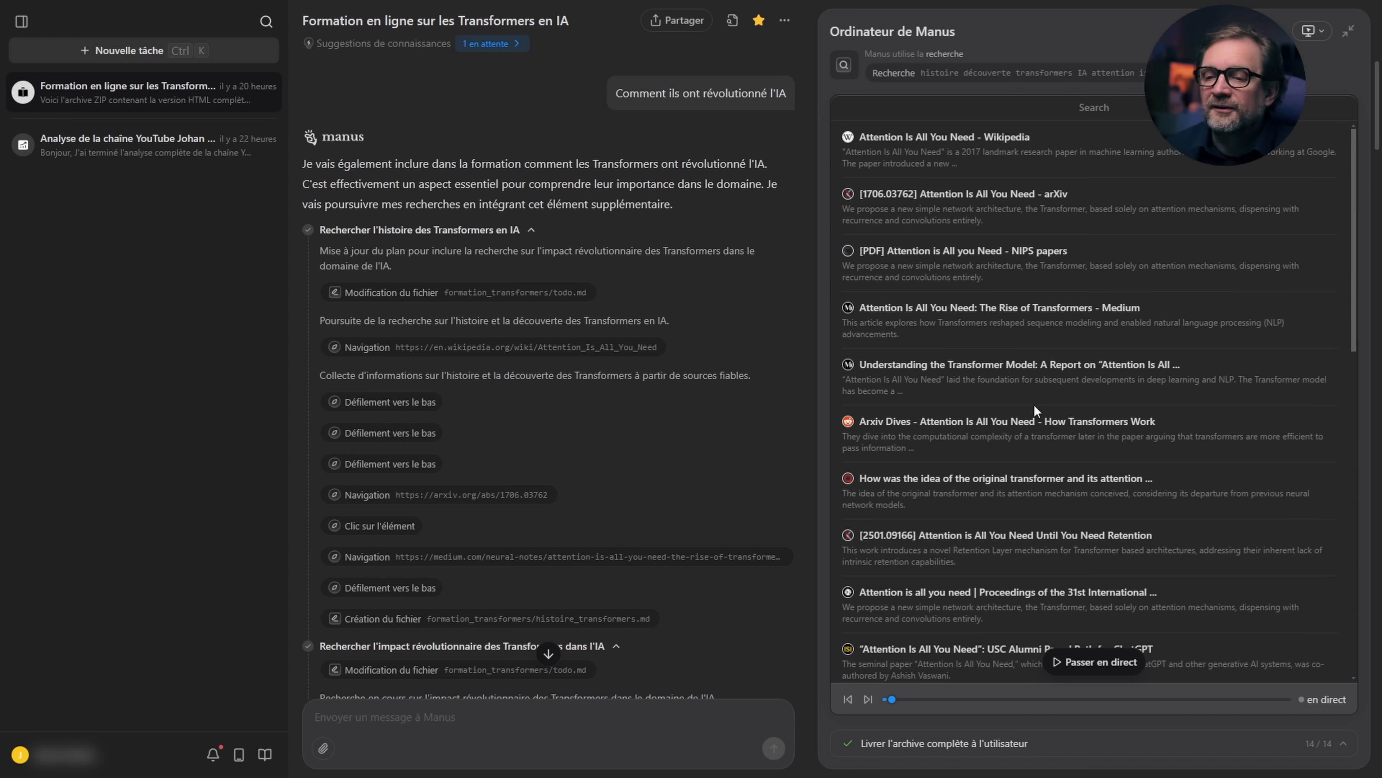
left_click_drag(1354, 268, 1378, 605)
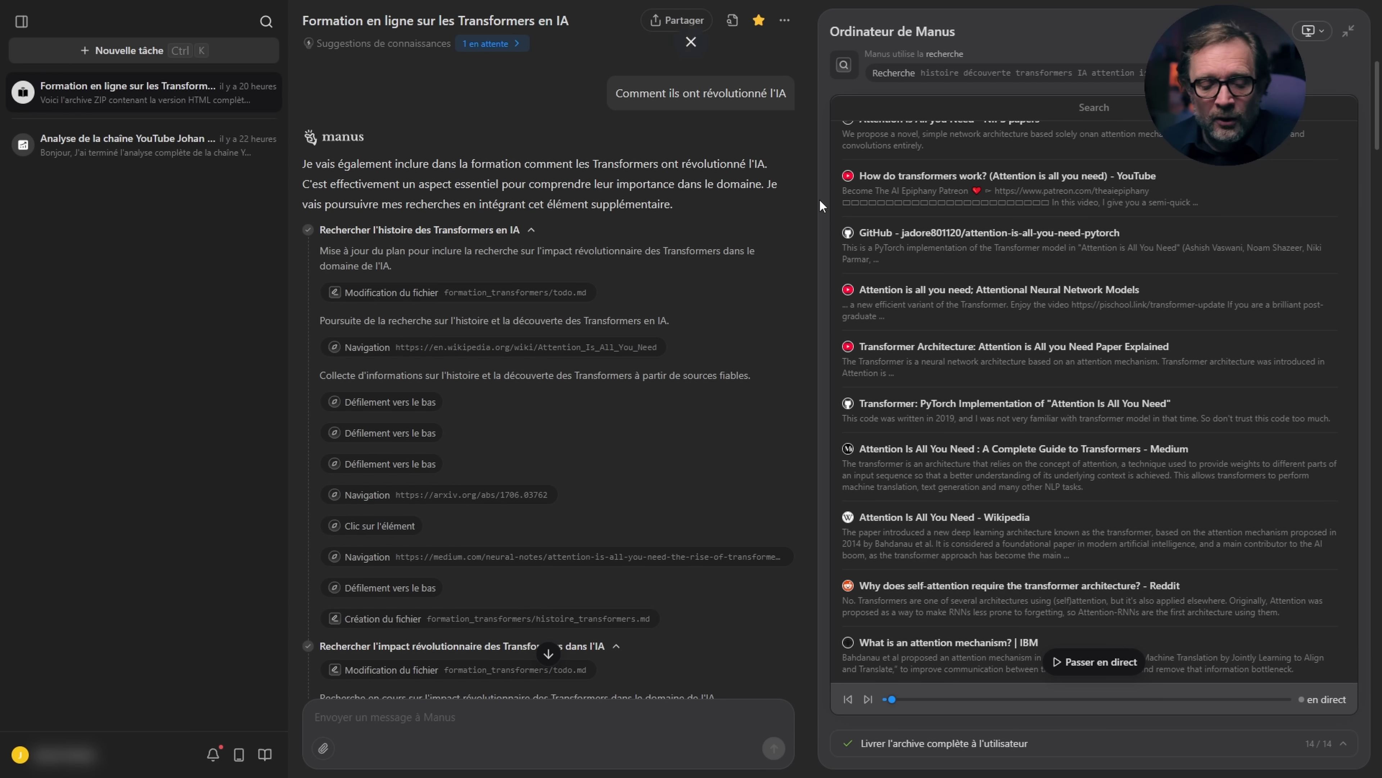
Step the replay forward through the todo.md update and the Wikipedia, arXiv and Medium pages to the creation of histoire_transformers.md.
left_click(868, 700)
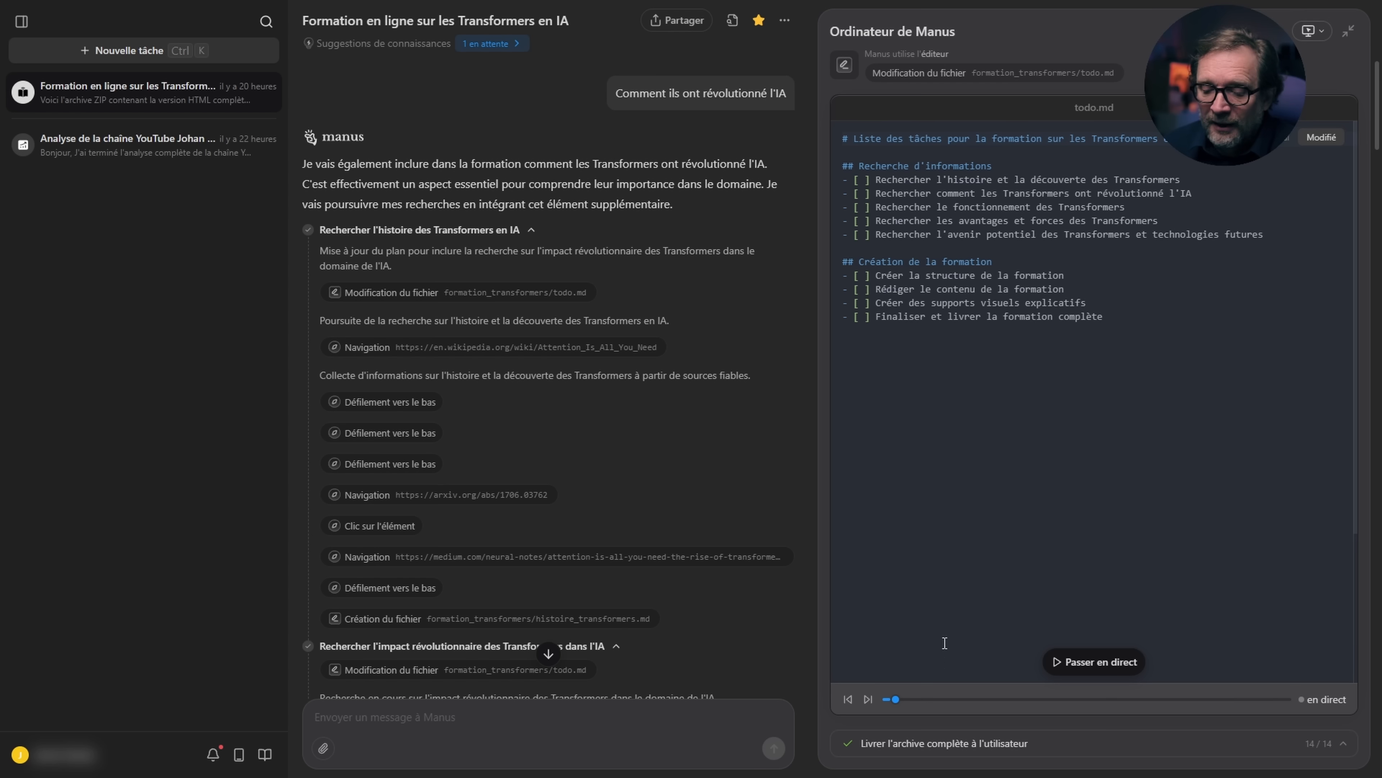
left_click(868, 699)
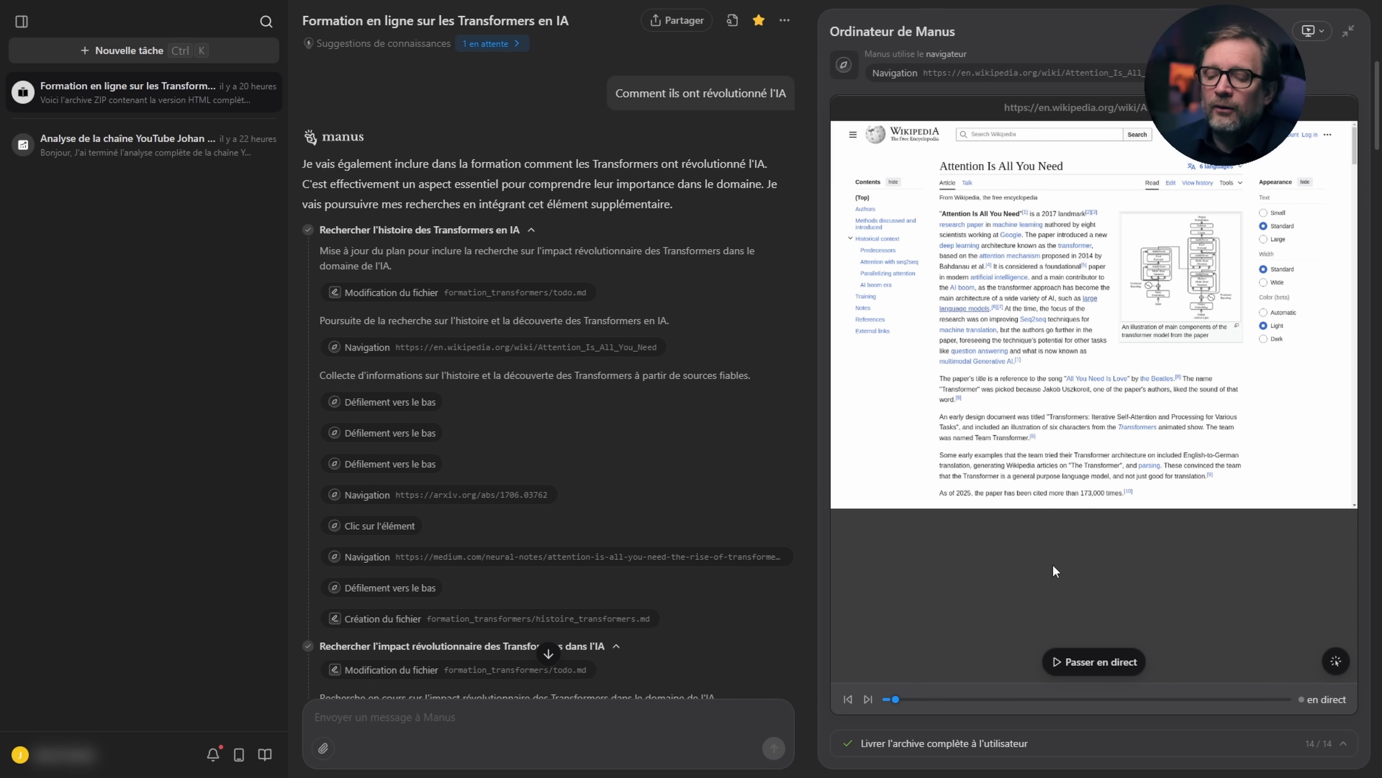
left_click(868, 699)
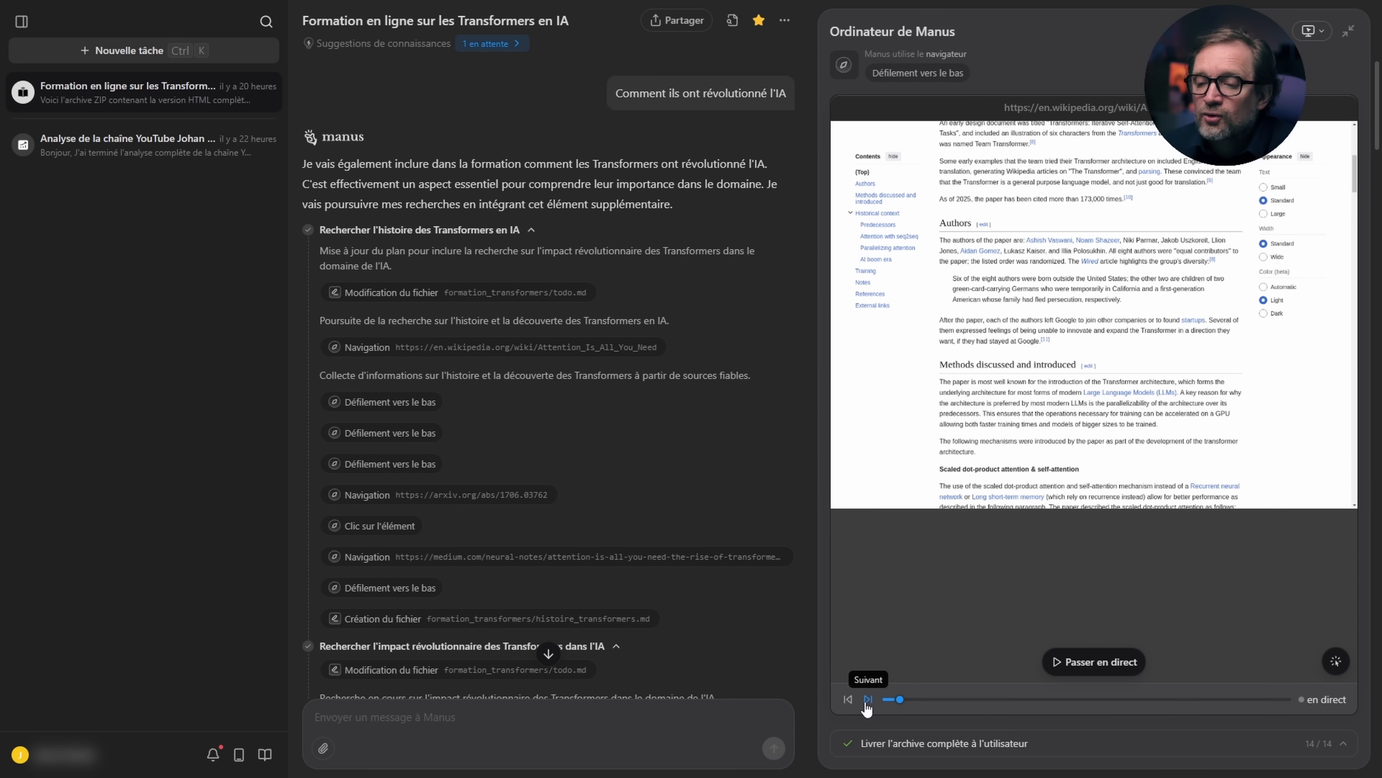
left_click(866, 704)
left_click(865, 706)
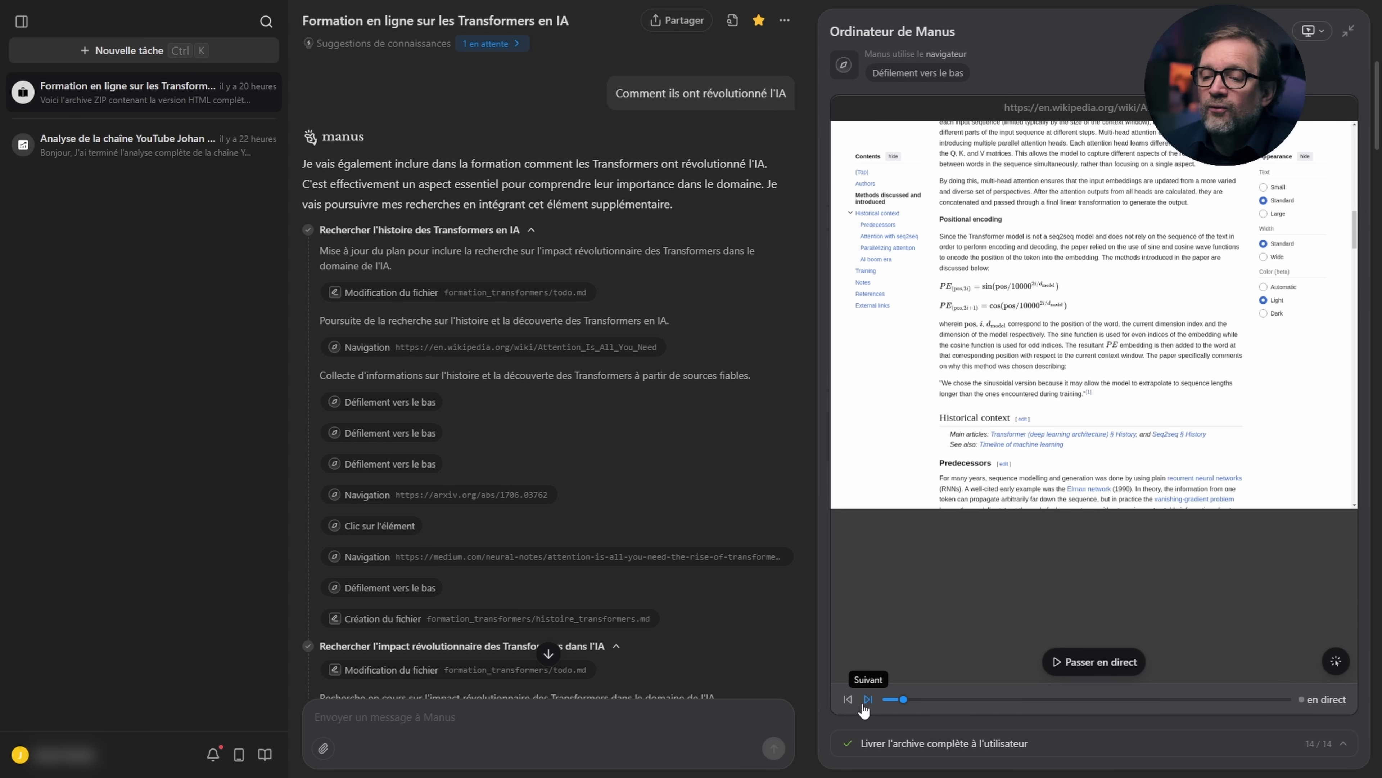
left_click(866, 702)
left_click(868, 700)
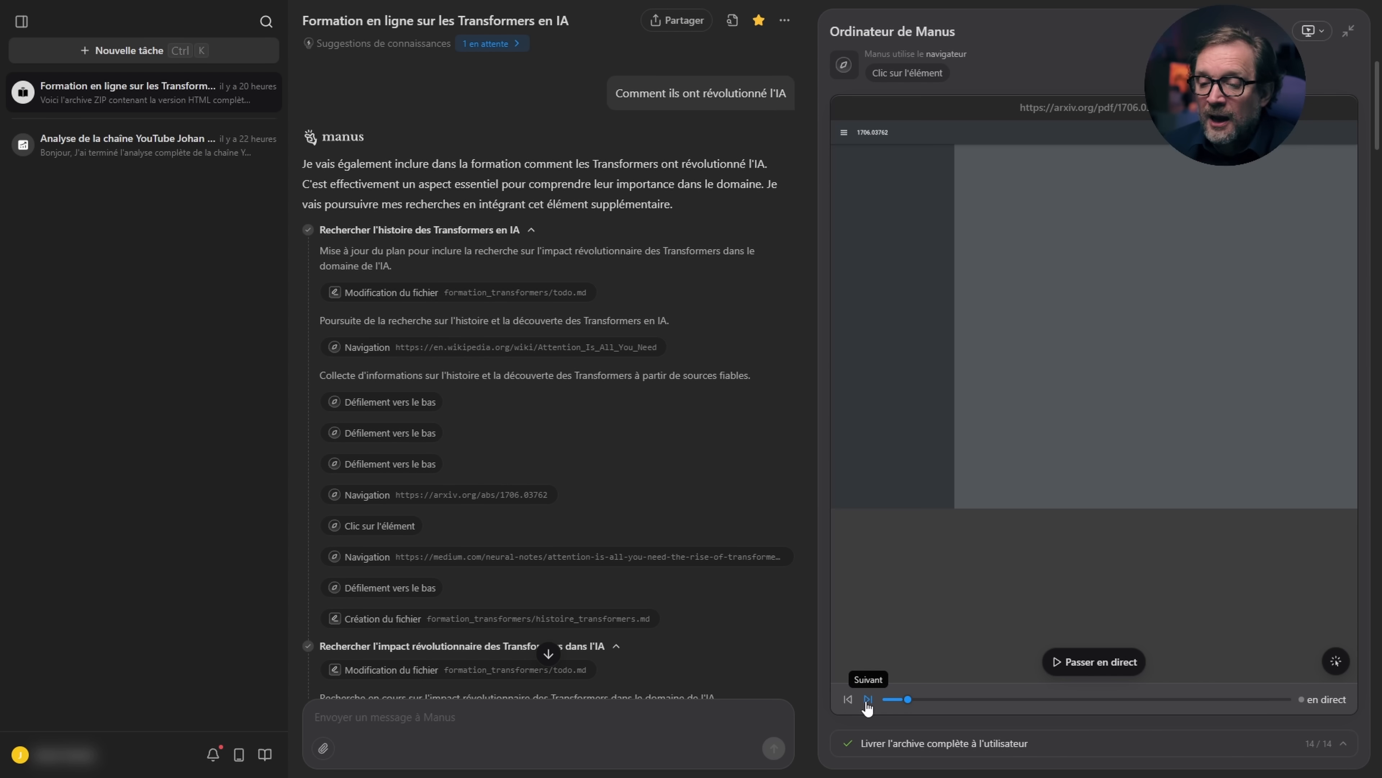
left_click(869, 700)
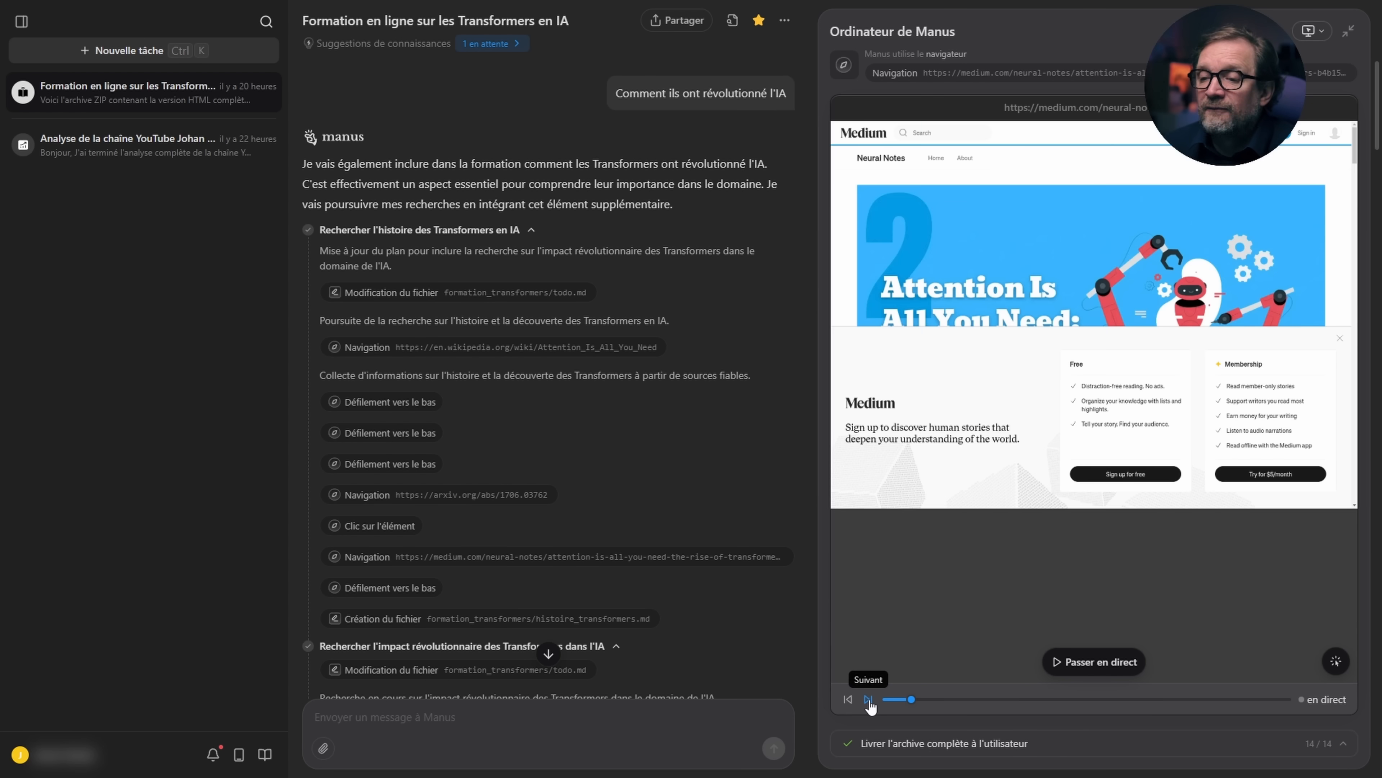
left_click(869, 700)
left_click(869, 700)
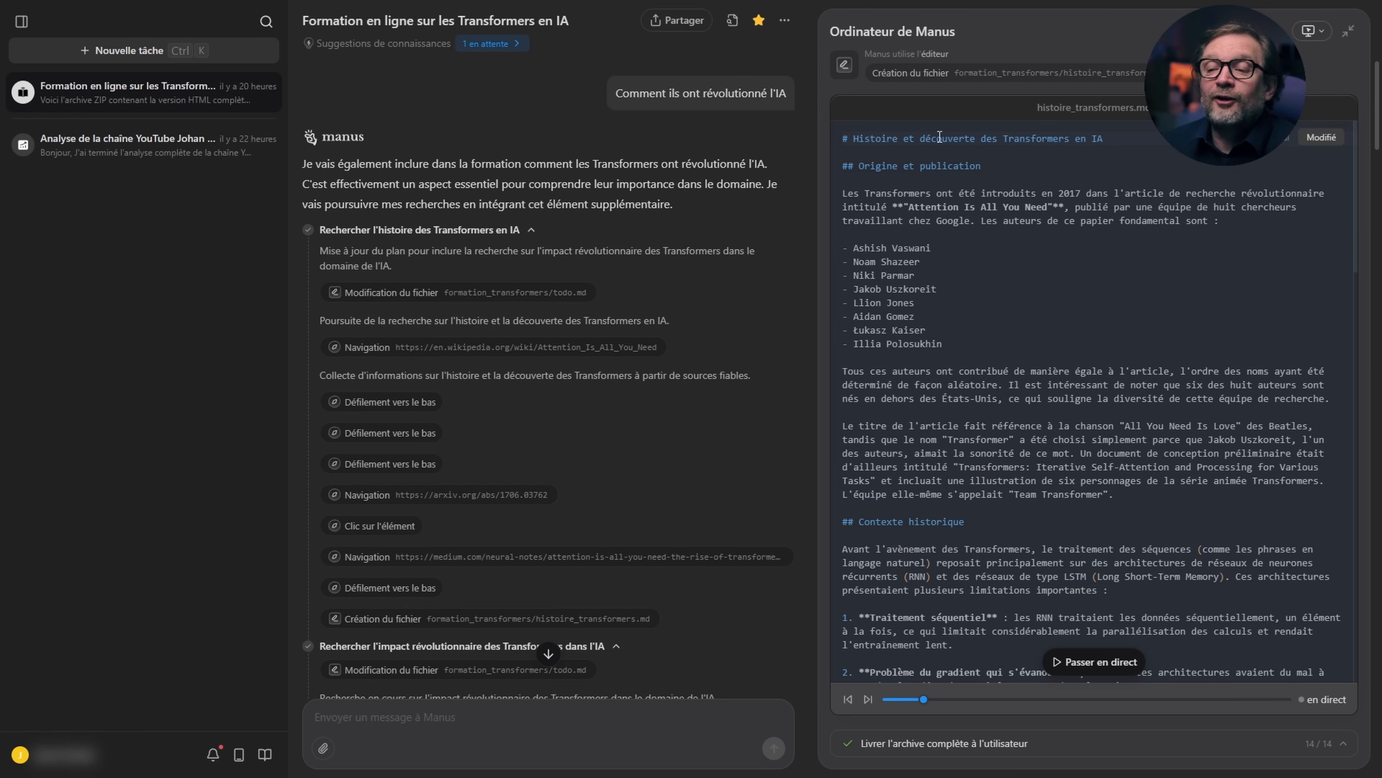
Read through histoire_transformers.md in the replay down to its sources section.
scroll(988, 381, "down", 3)
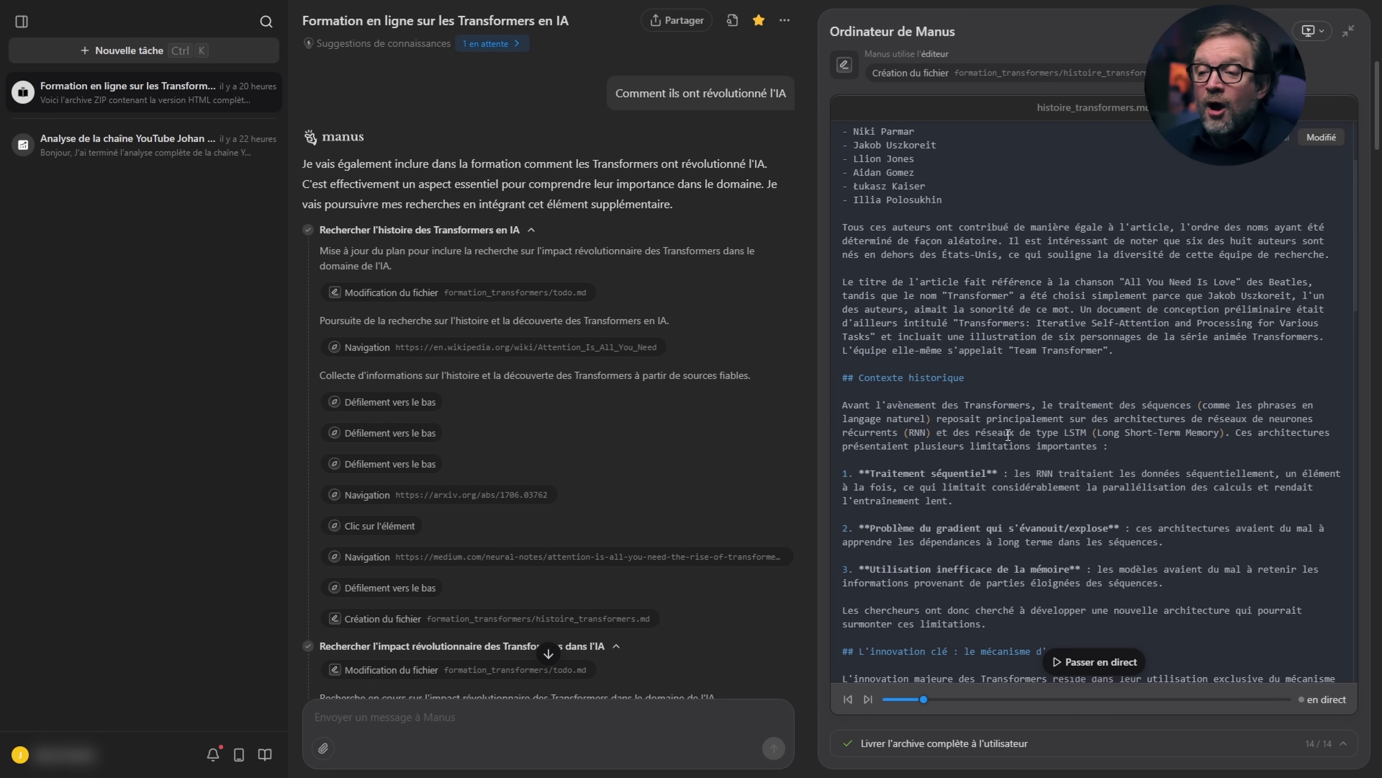
scroll(1007, 434, "down", 8)
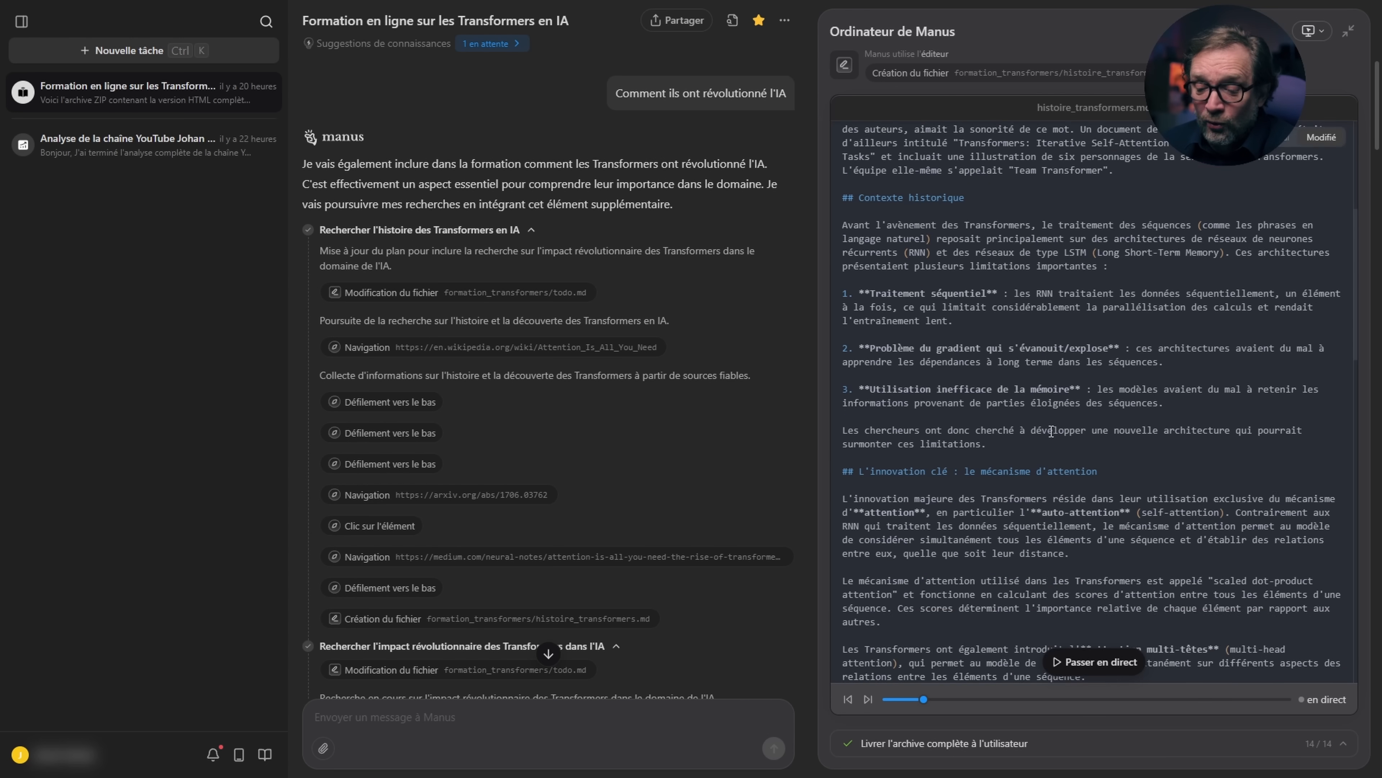
scroll(1054, 428, "down", 15)
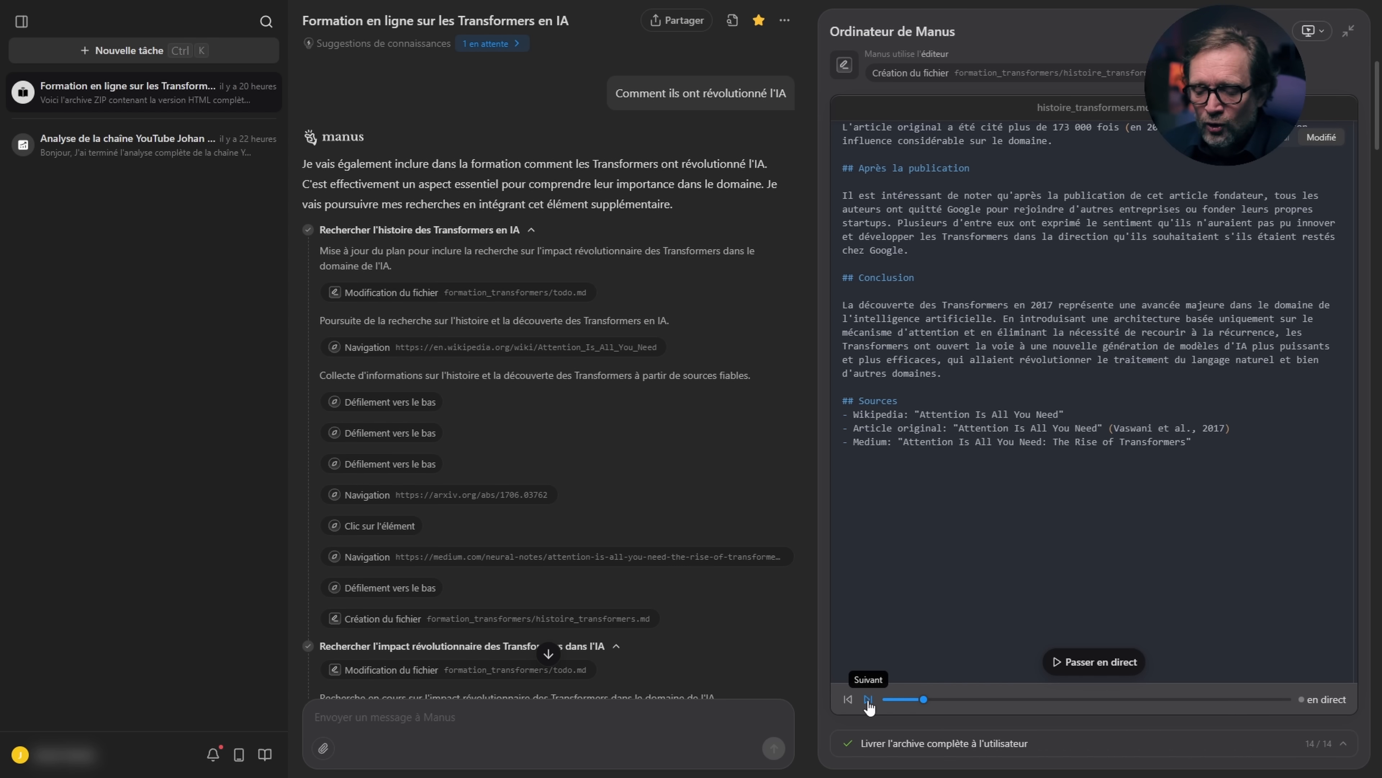
Step the replay onward from the next todo.md update through the UnfoldAI, COAI and Open Studio pages to the Inside Machine Learning article.
left_click(868, 699)
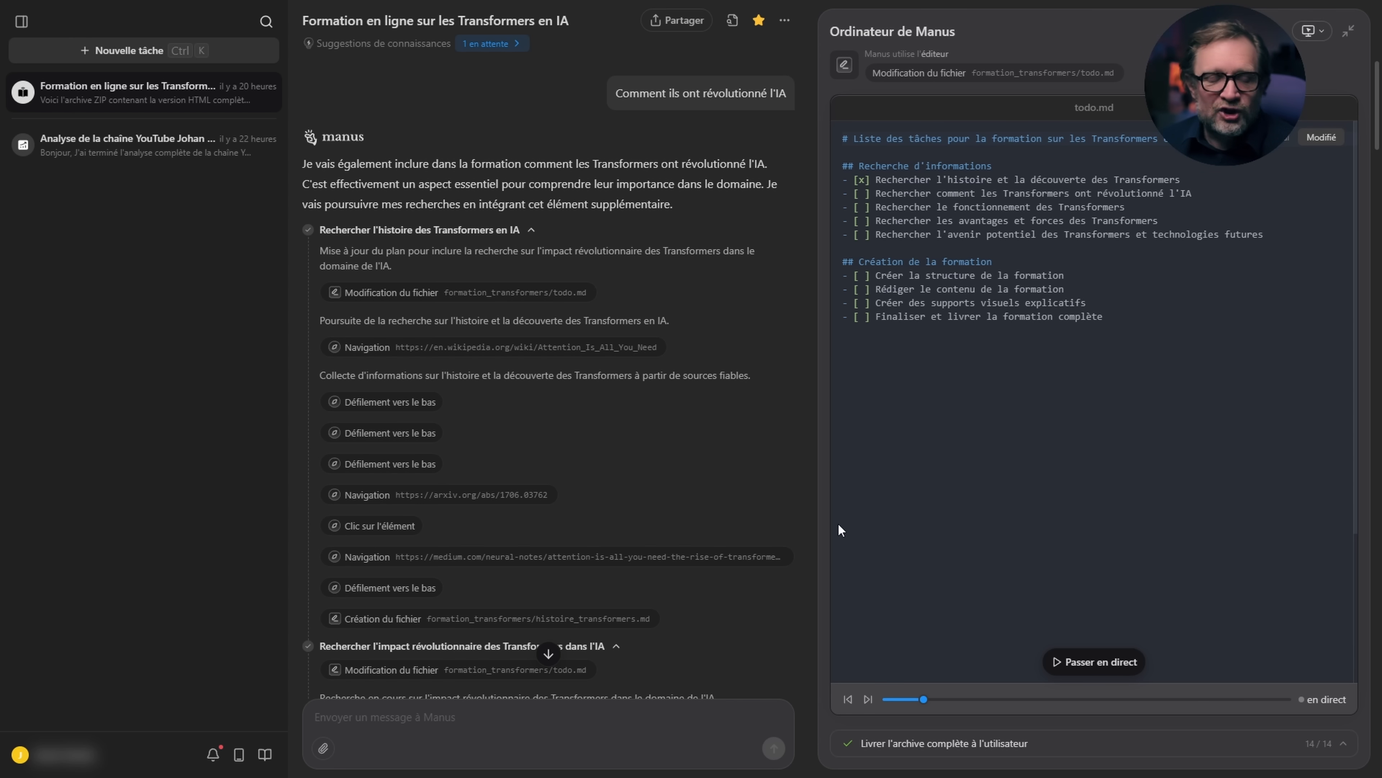
left_click(868, 699)
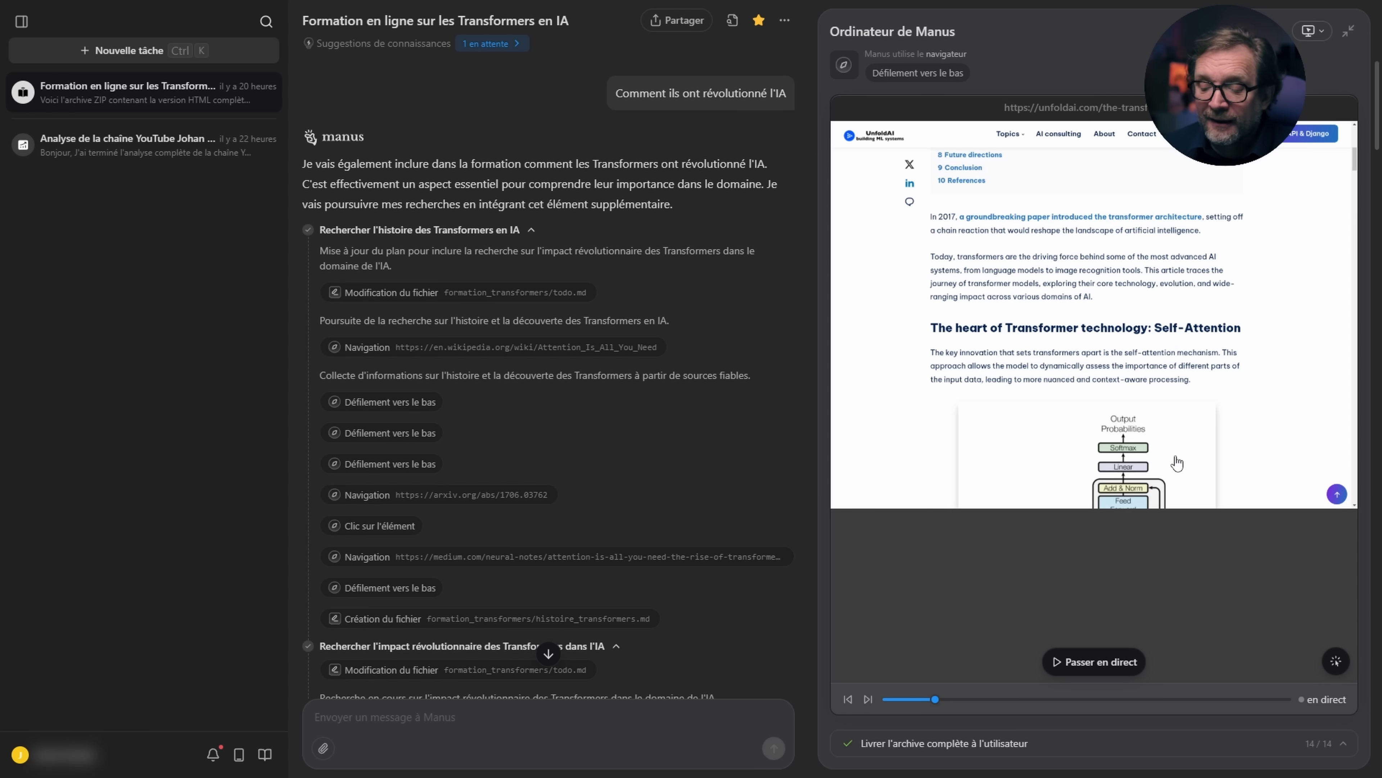
left_click(868, 700)
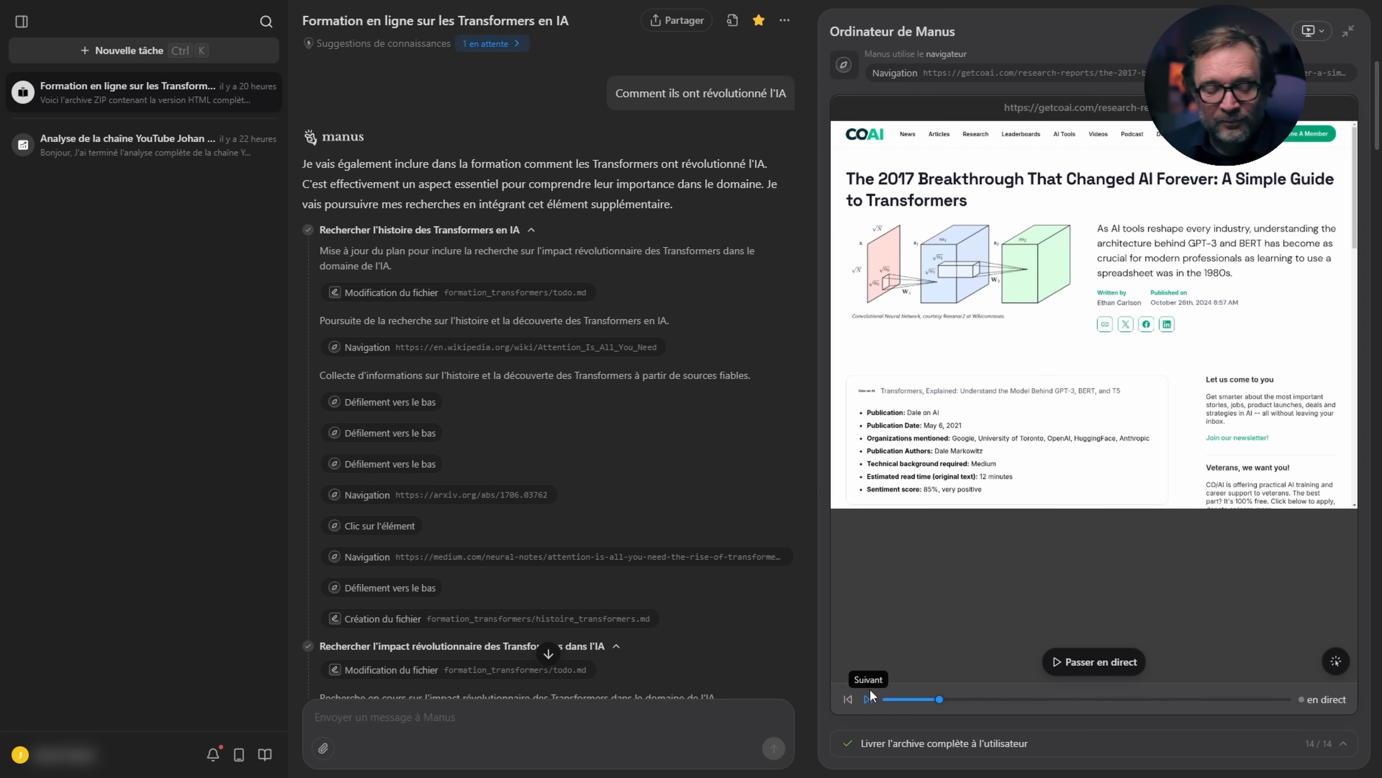
left_click(868, 694)
left_click(869, 699)
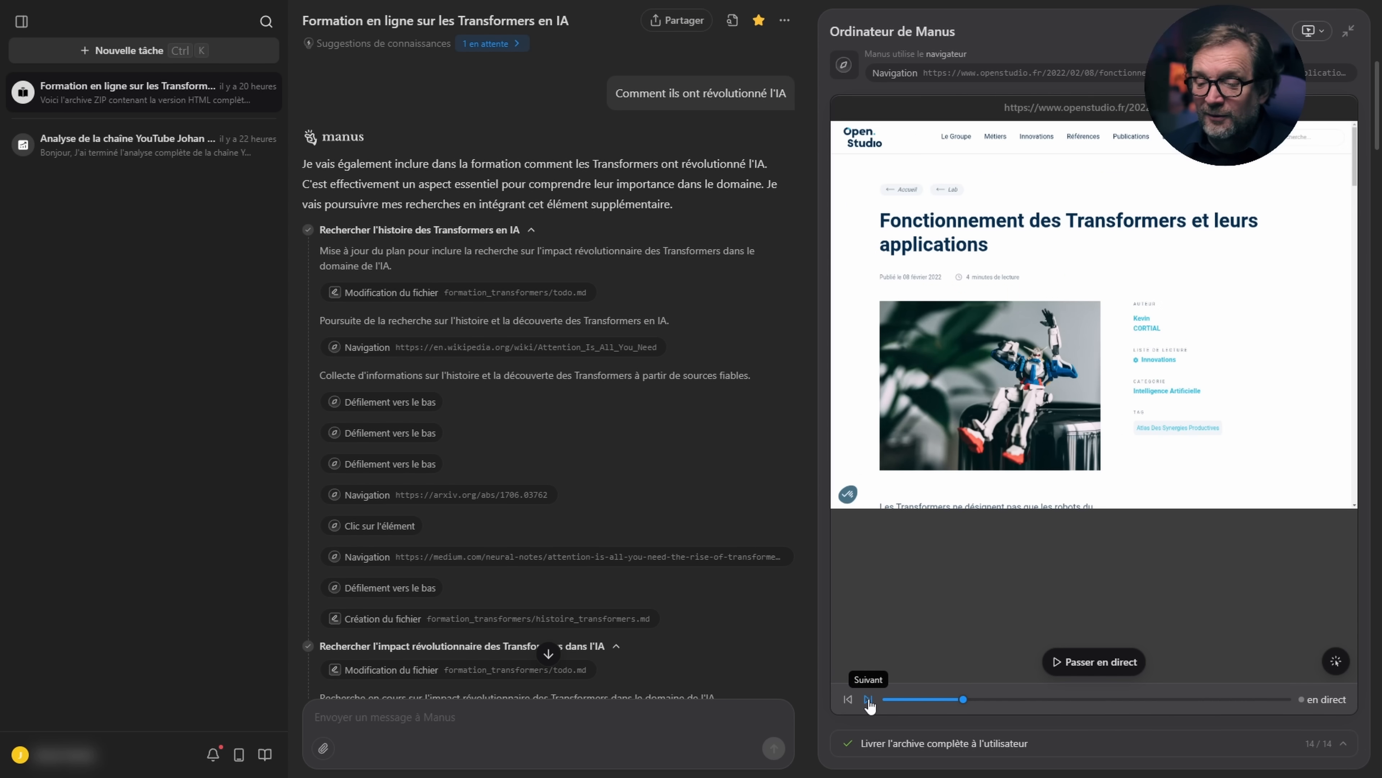
left_click(868, 699)
left_click(868, 699)
left_click(868, 699)
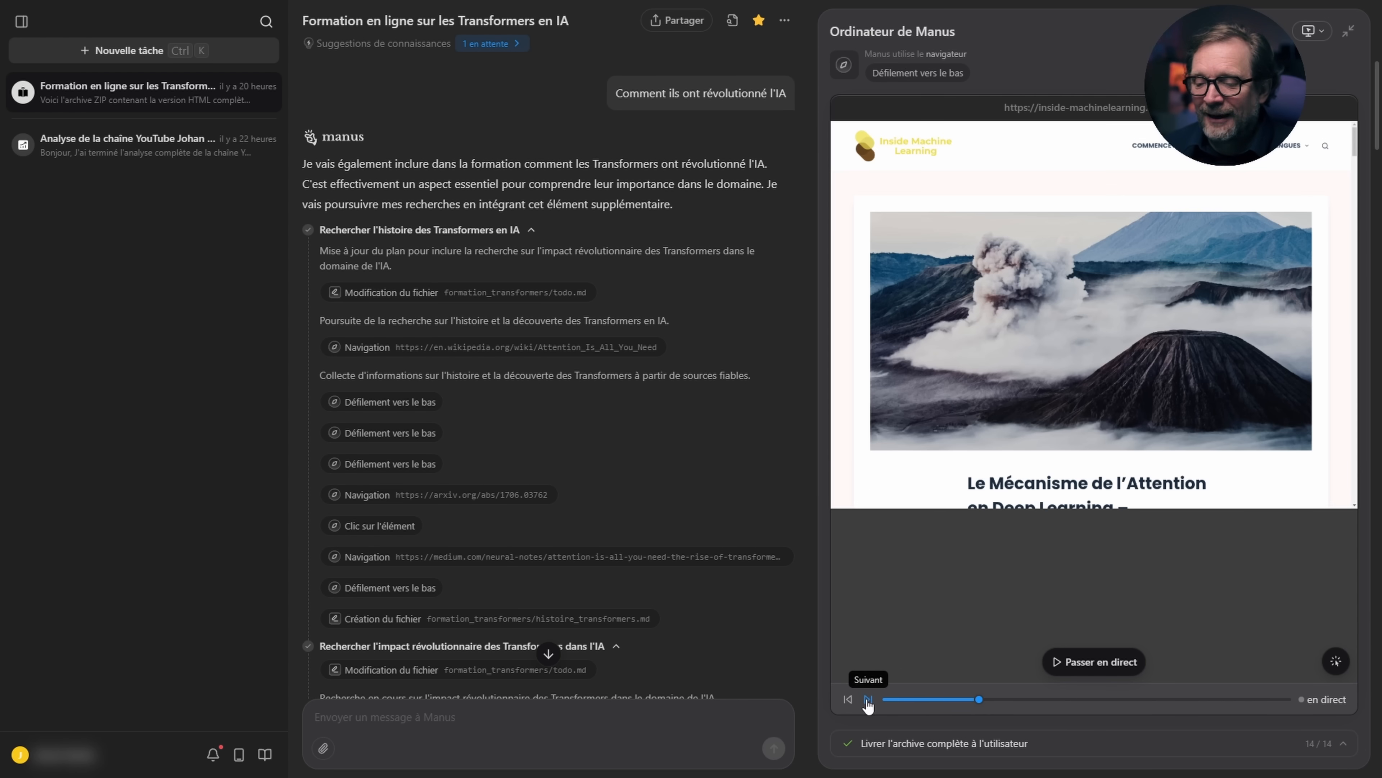
Step the replay forward from the Inside Machine Learning article through the AWS Transformers page to the creation of avantages_forces_transformers.md.
left_click(868, 699)
left_click(868, 699)
left_click(868, 699)
left_click(868, 699)
left_click(868, 699)
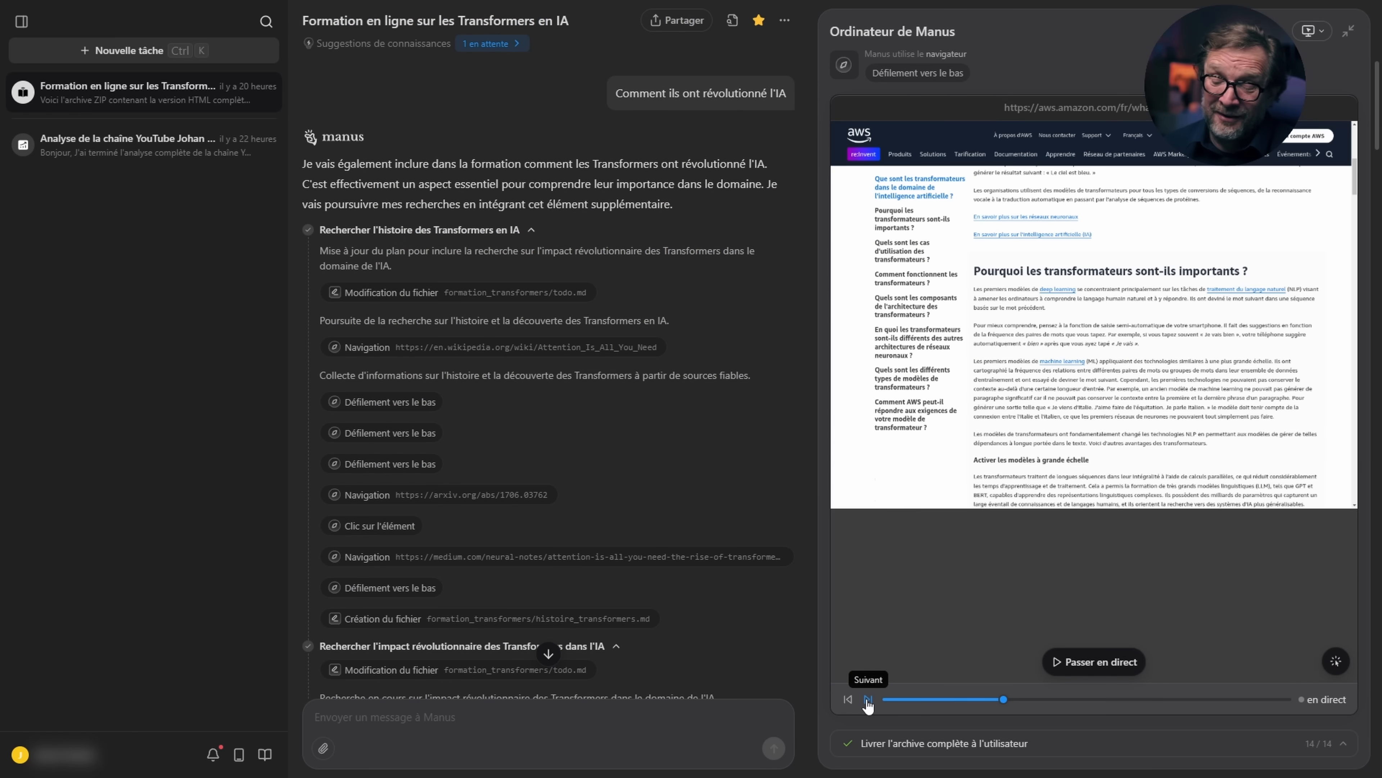
left_click(868, 700)
left_click(868, 699)
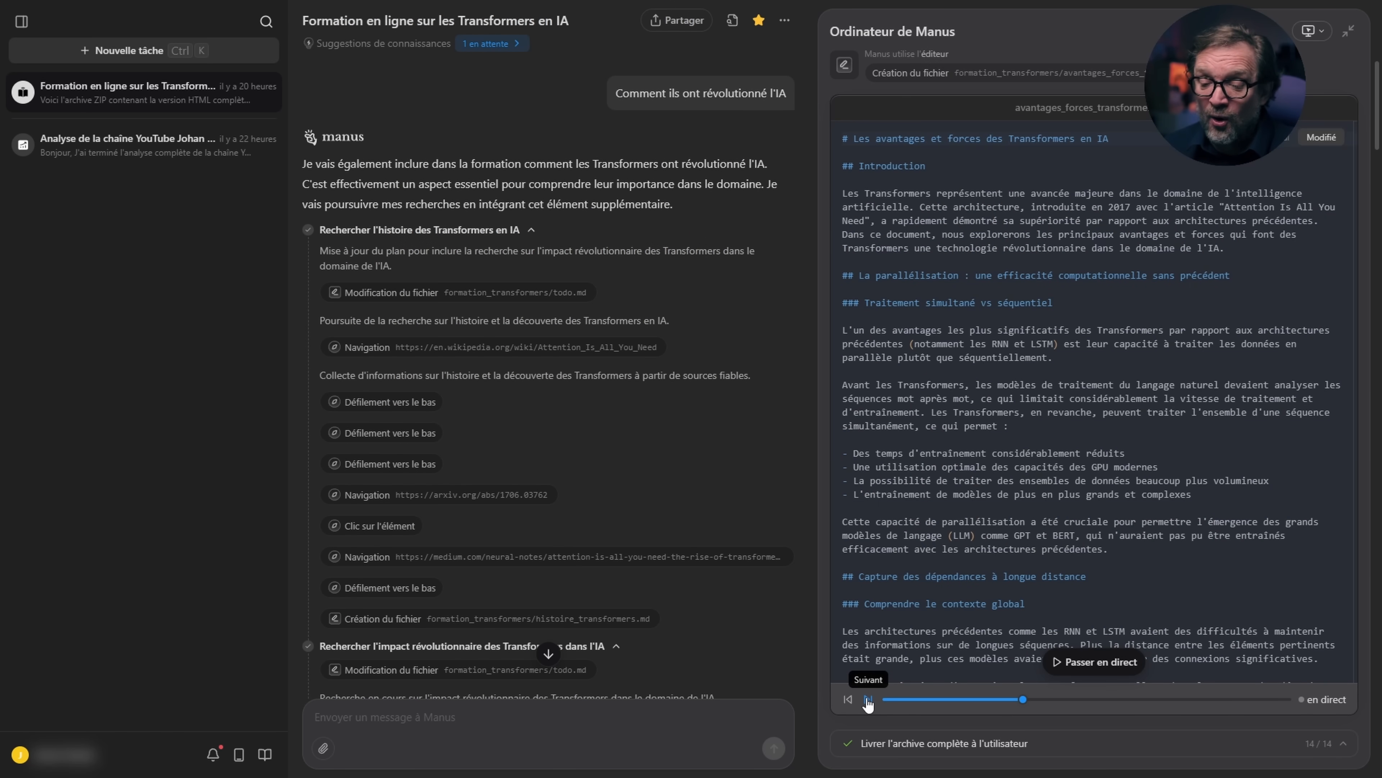
Step the replay through the future-technologies search, the Foundation Capital article and avenir_transformers.md to the following todo.md update.
left_click(868, 699)
left_click(868, 699)
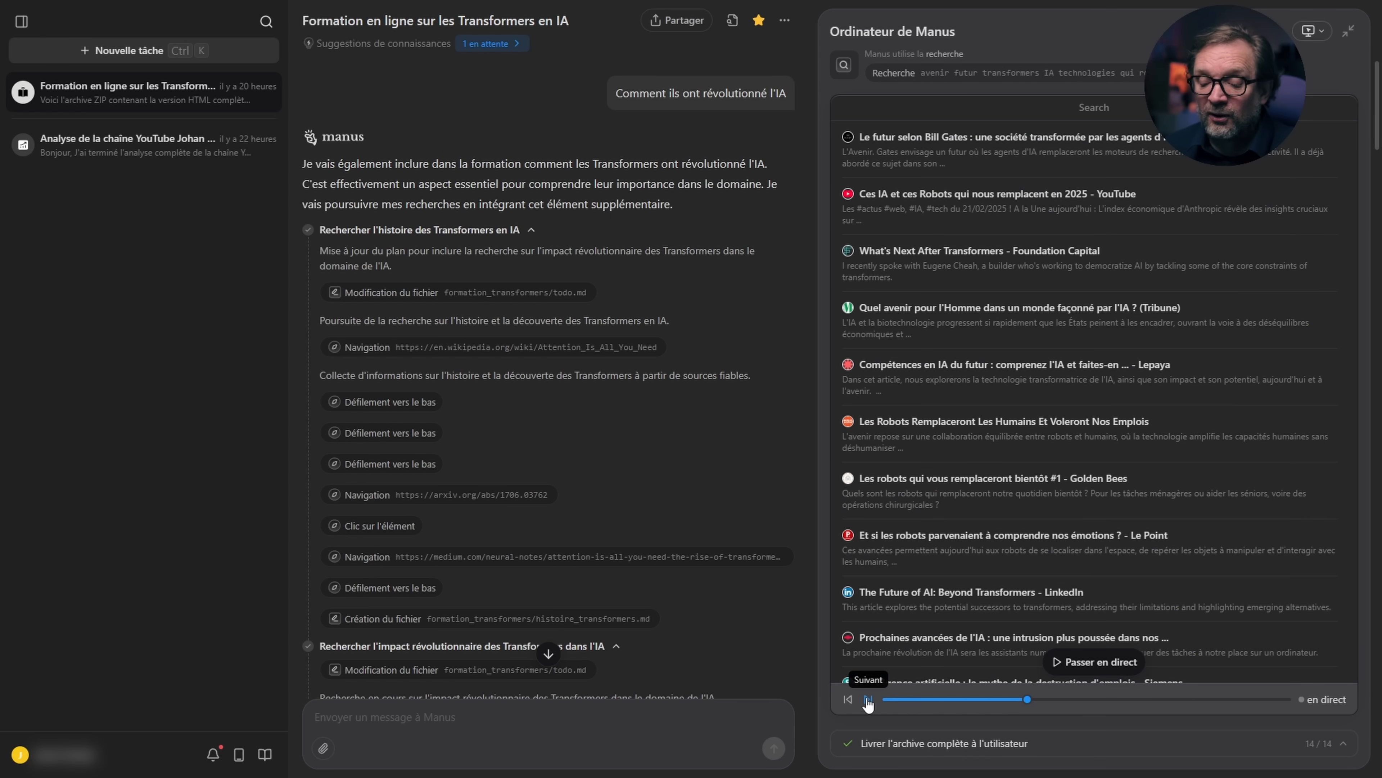
left_click(868, 699)
left_click(869, 699)
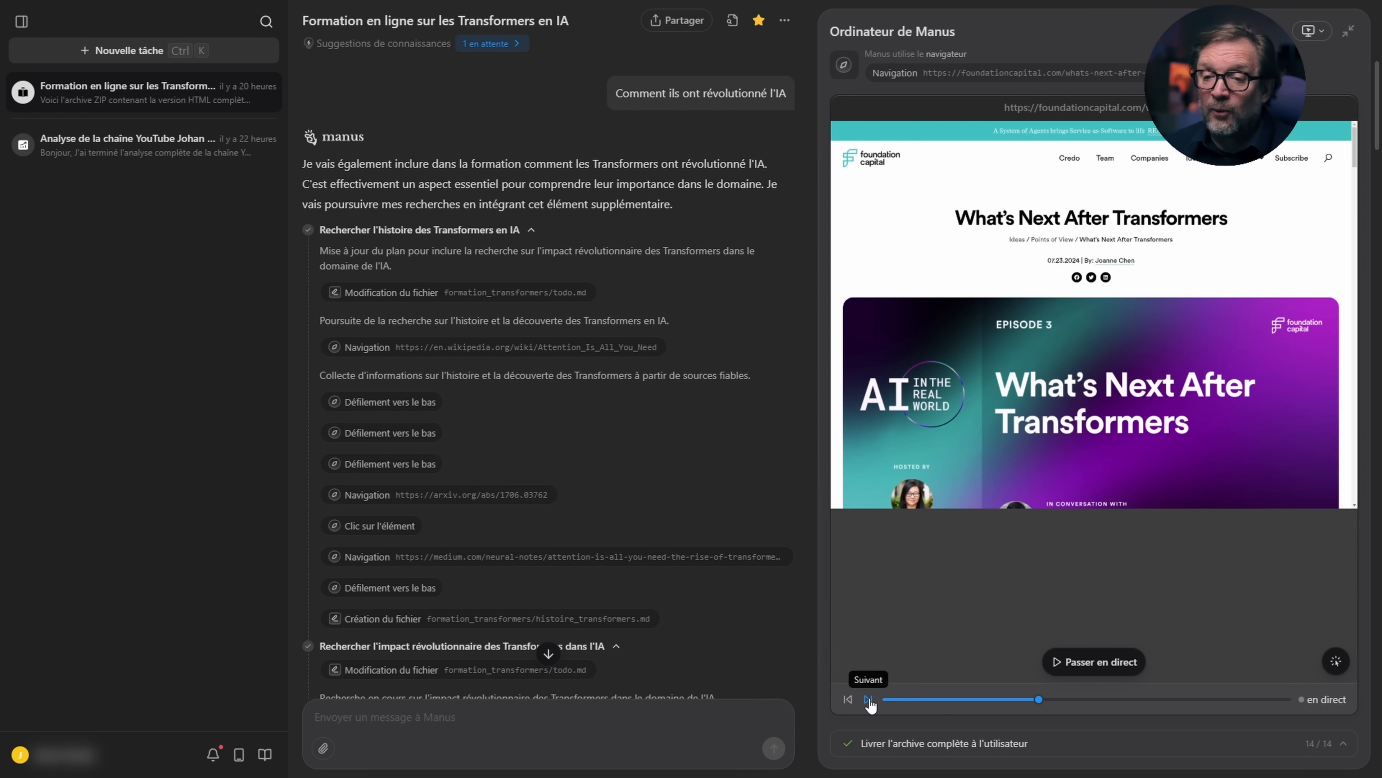
left_click(869, 699)
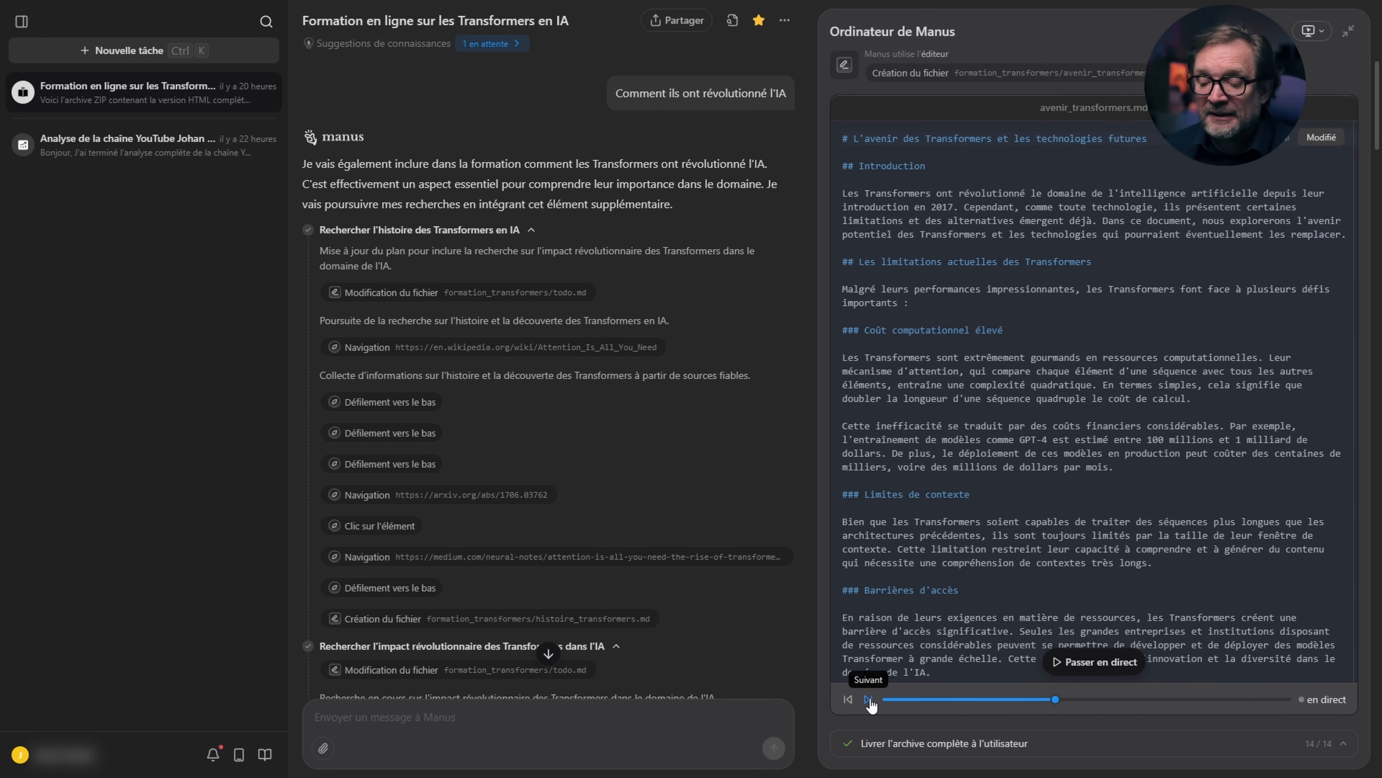
left_click(870, 700)
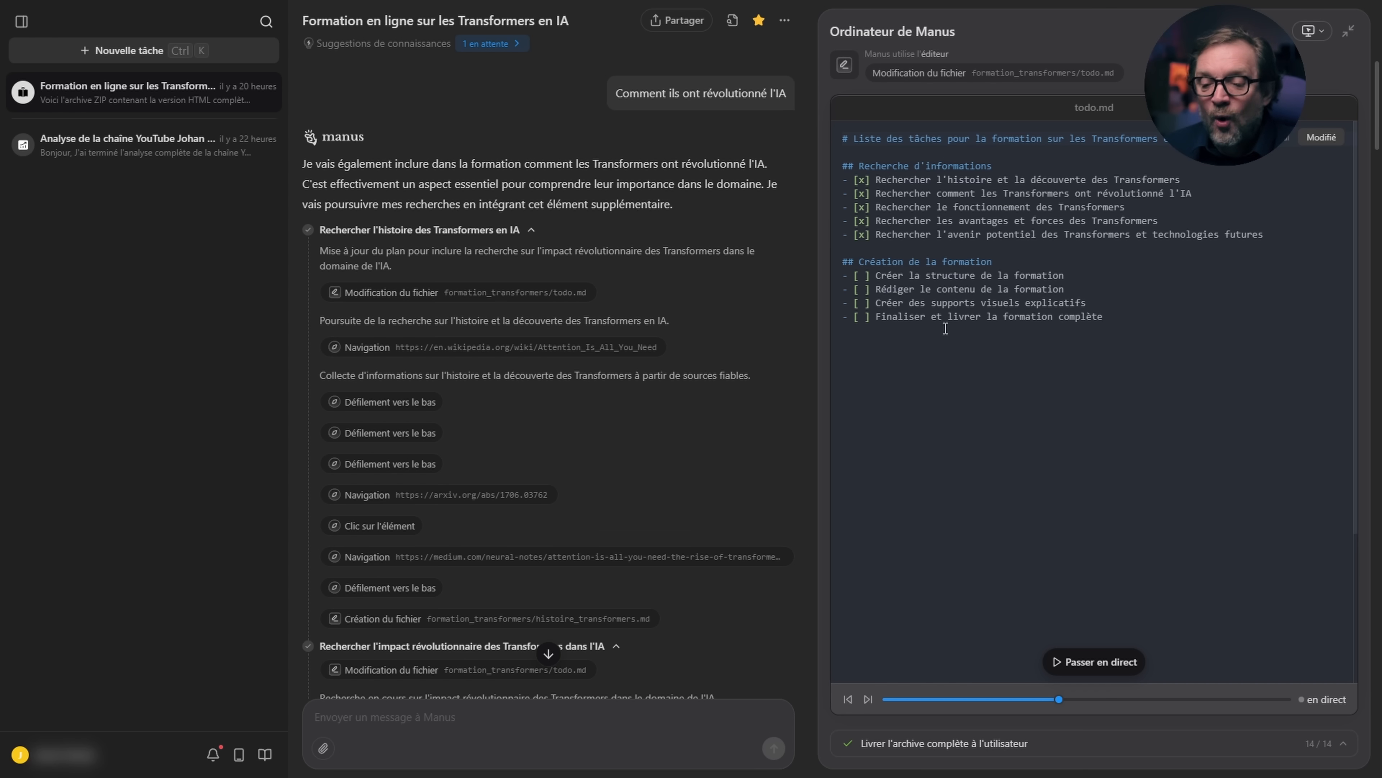
Advance the replay through the training-creation actions to the terminal listing of the formation_transformers folder.
left_click(868, 699)
left_click(868, 700)
left_click(867, 699)
left_click(868, 700)
left_click(868, 700)
left_click(868, 700)
left_click(868, 700)
left_click(868, 700)
left_click(868, 700)
left_click(868, 700)
left_click(868, 700)
left_click(868, 700)
left_click(868, 700)
left_click(868, 700)
left_click(868, 700)
left_click(868, 700)
left_click(868, 700)
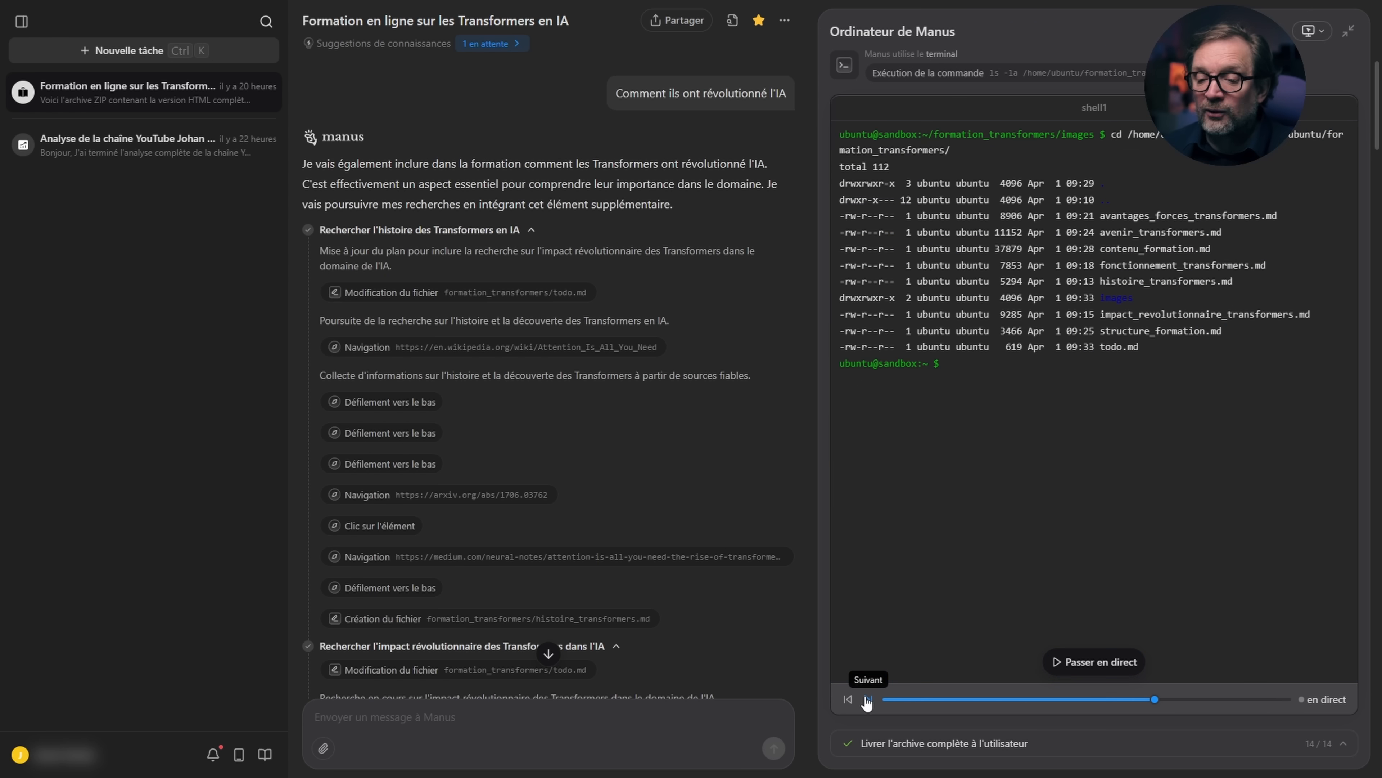
Step the replay through the README.md creation and the ZIP packaging command to the final todo.md update.
left_click(868, 700)
left_click(868, 700)
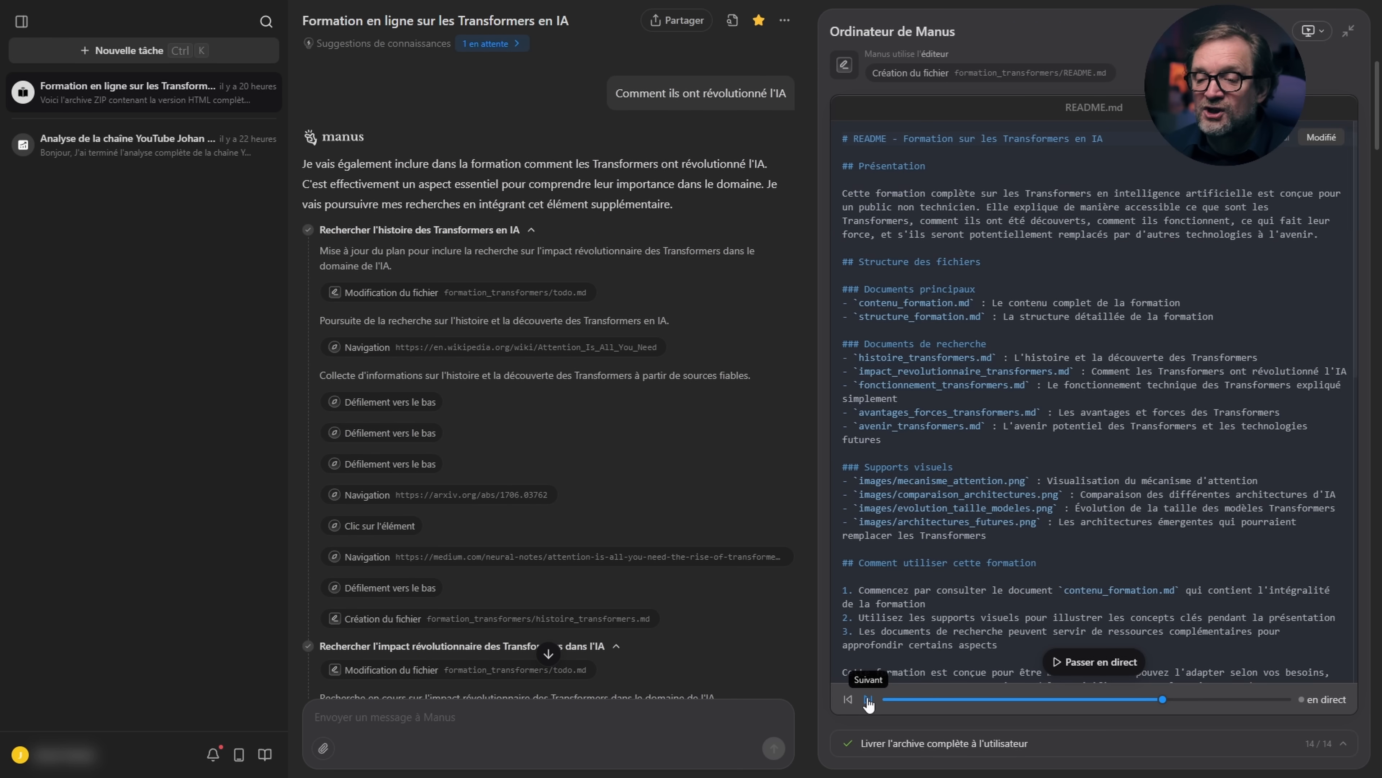
left_click(868, 700)
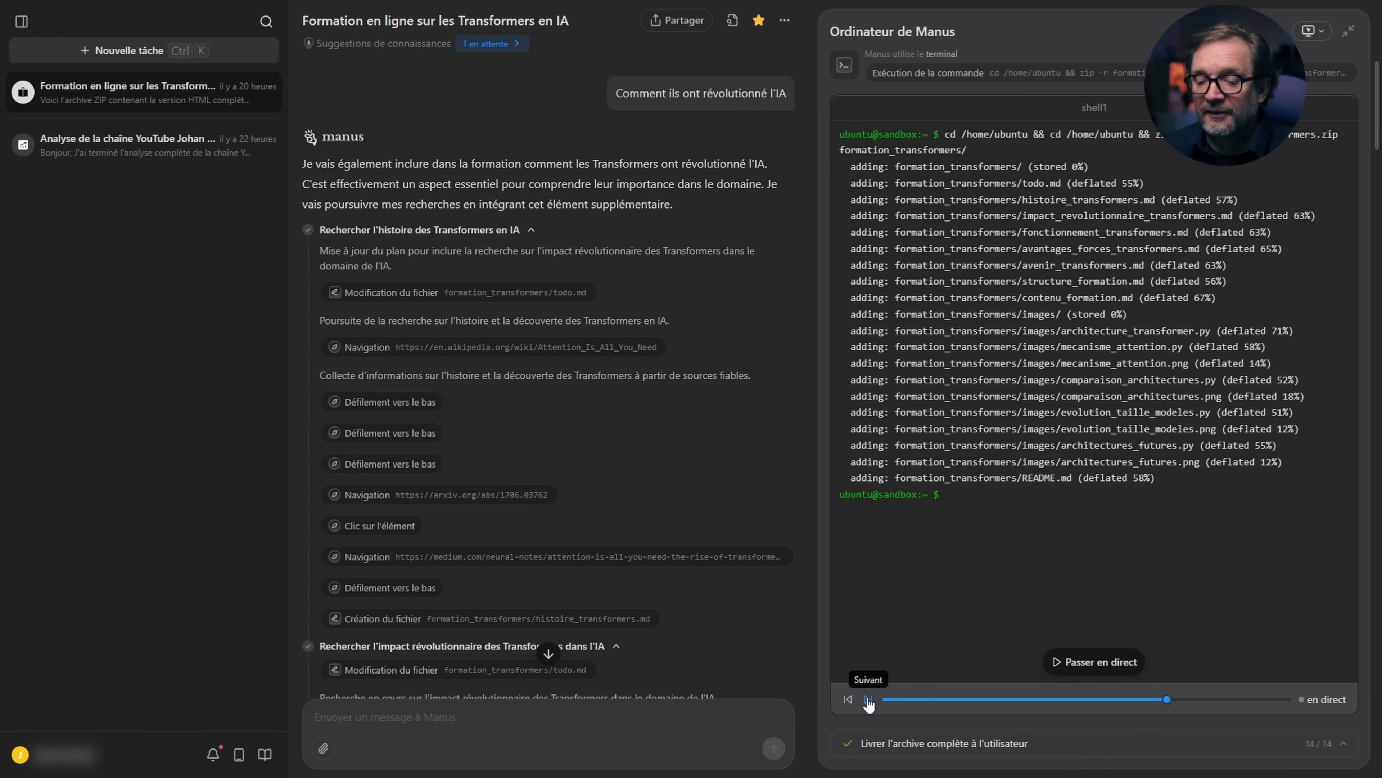
left_click(868, 700)
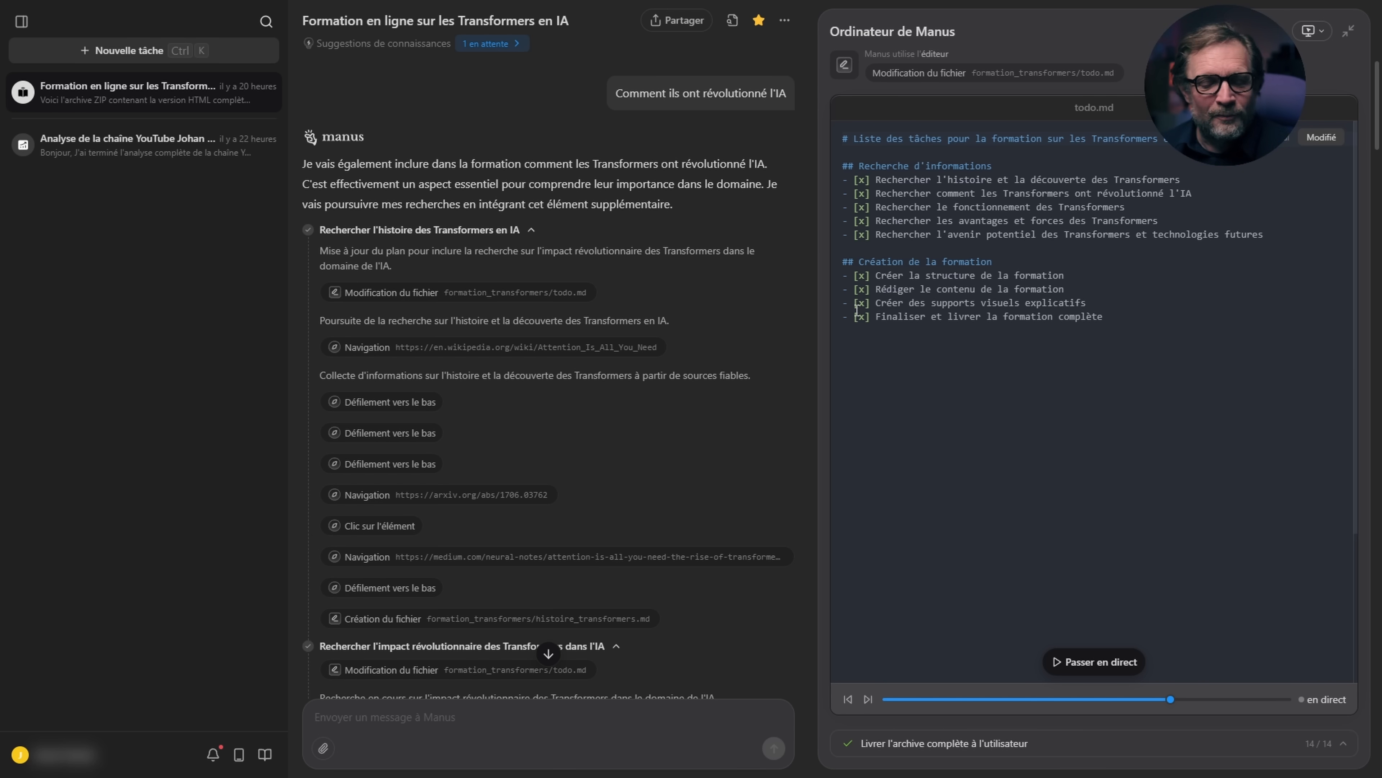
Review the conversation from the formation_transformers.zip delivery through the online-version request and deployment to the published site link.
scroll(767, 466, "down", 15)
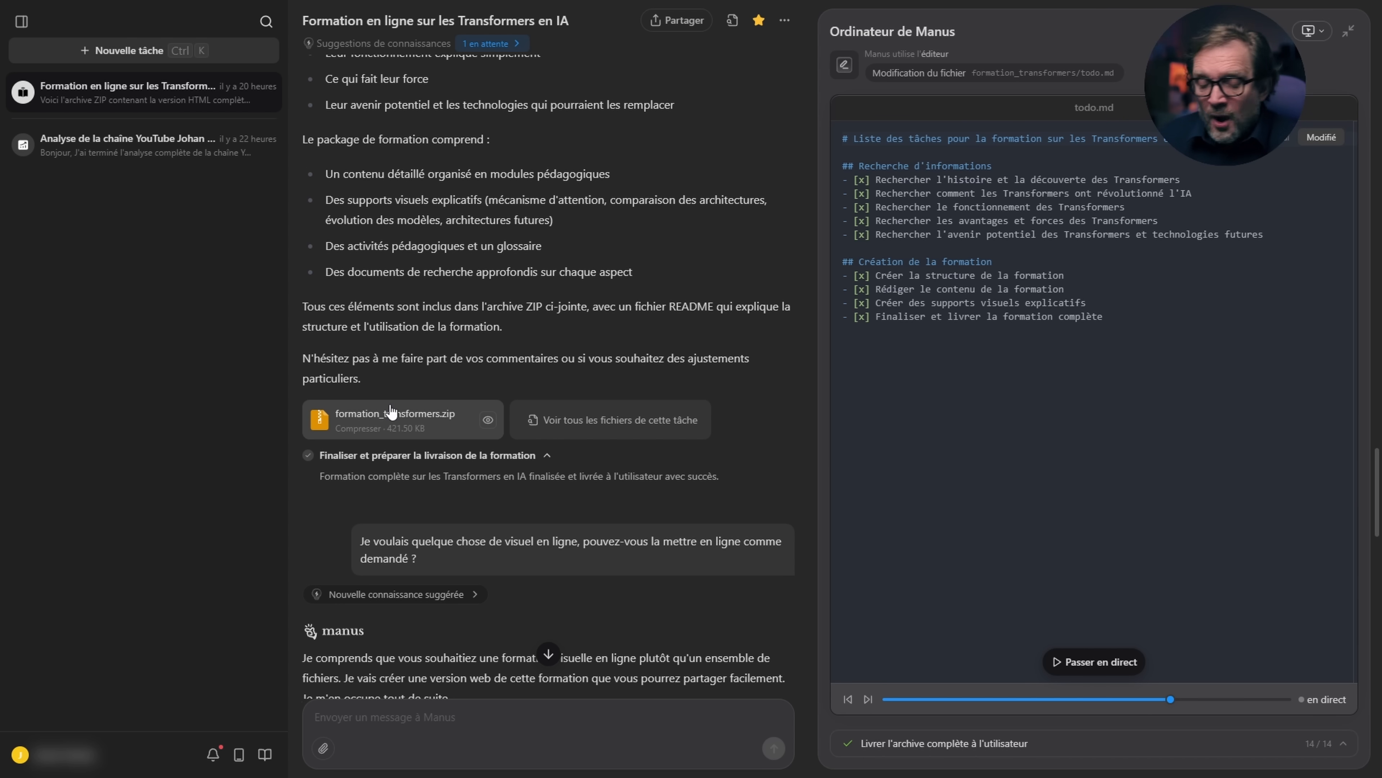
scroll(576, 402, "down", 3)
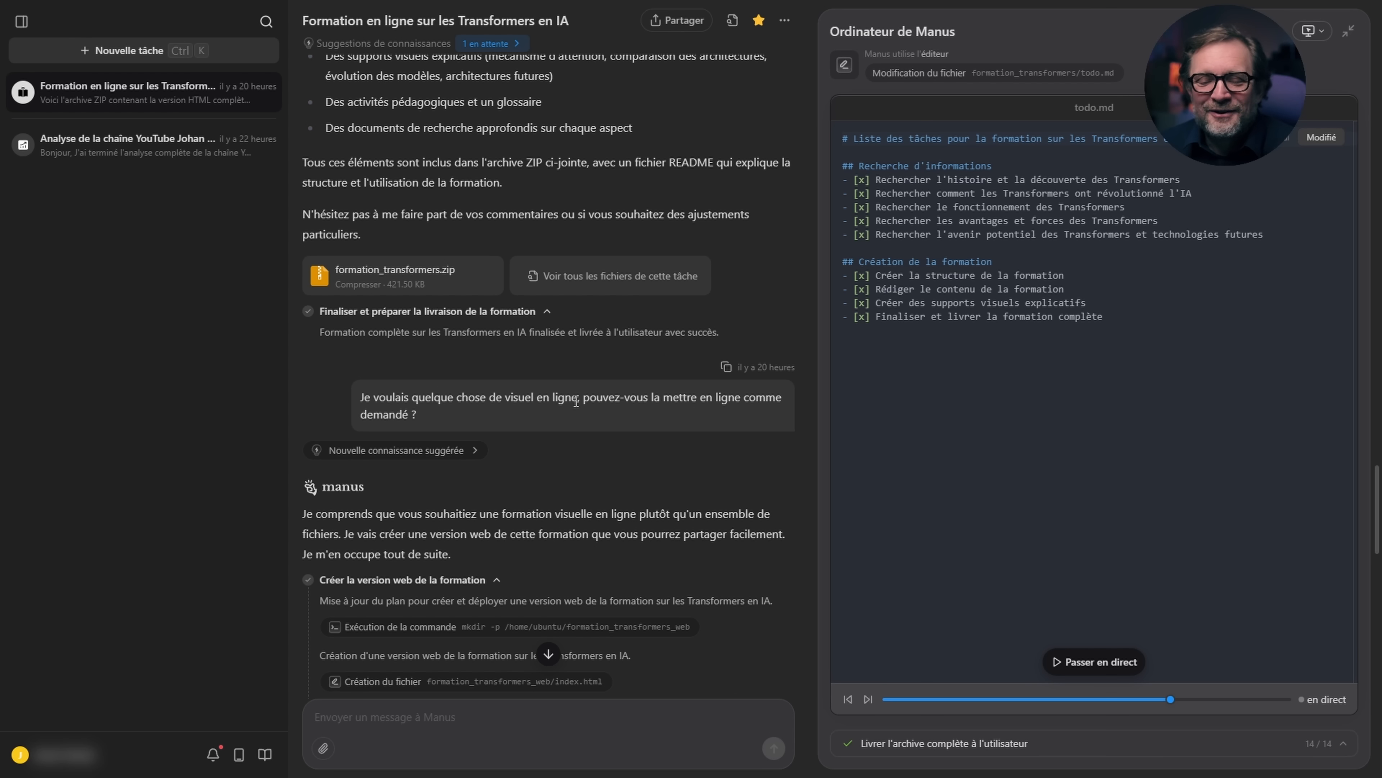
scroll(621, 401, "down", 2)
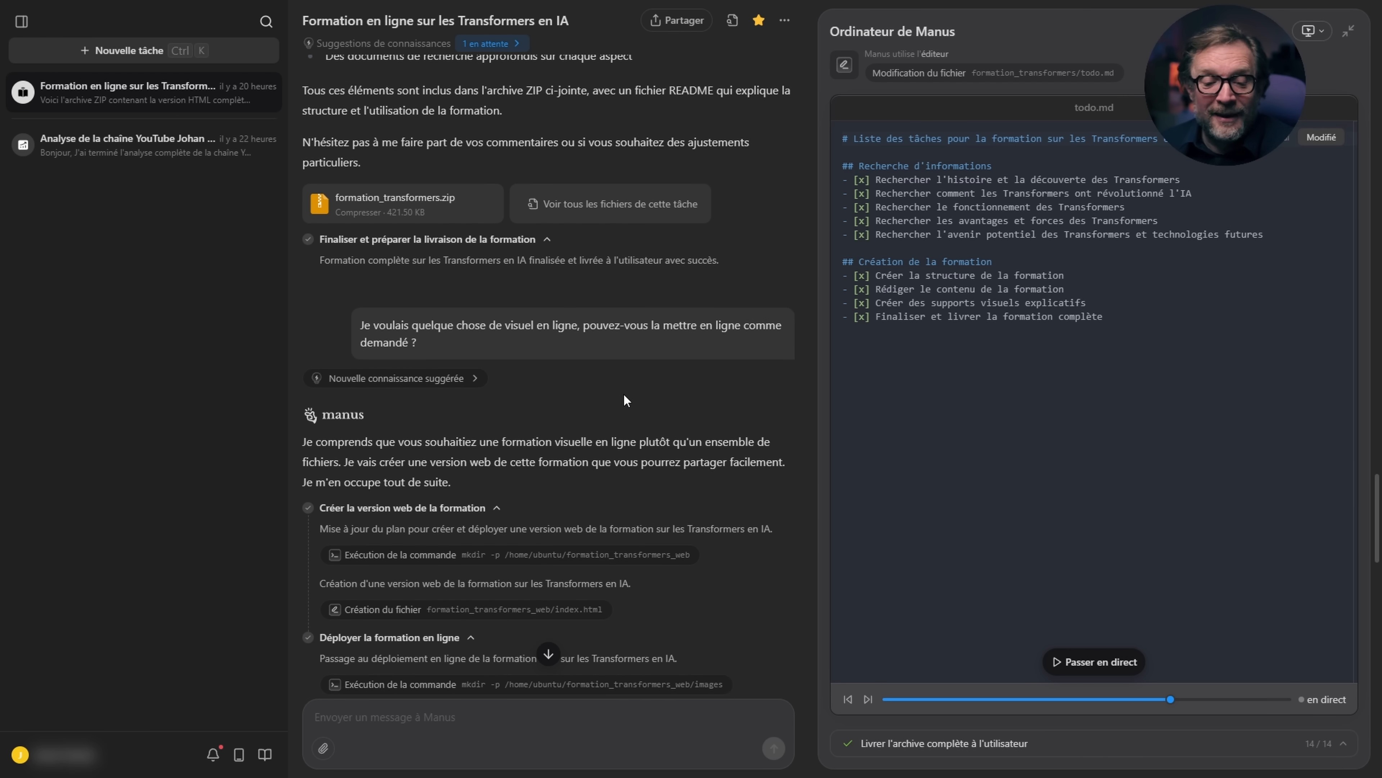
scroll(612, 409, "down", 9)
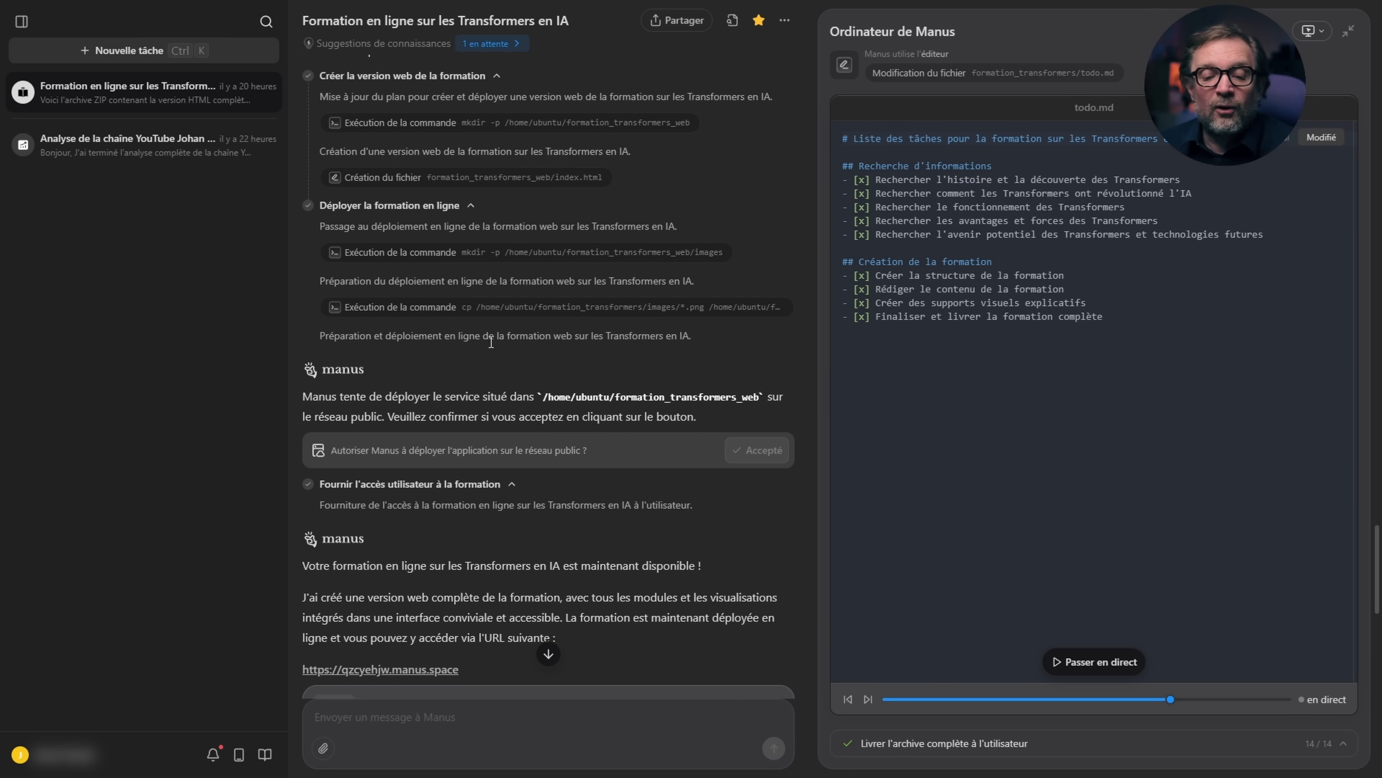
scroll(651, 368, "down", 2)
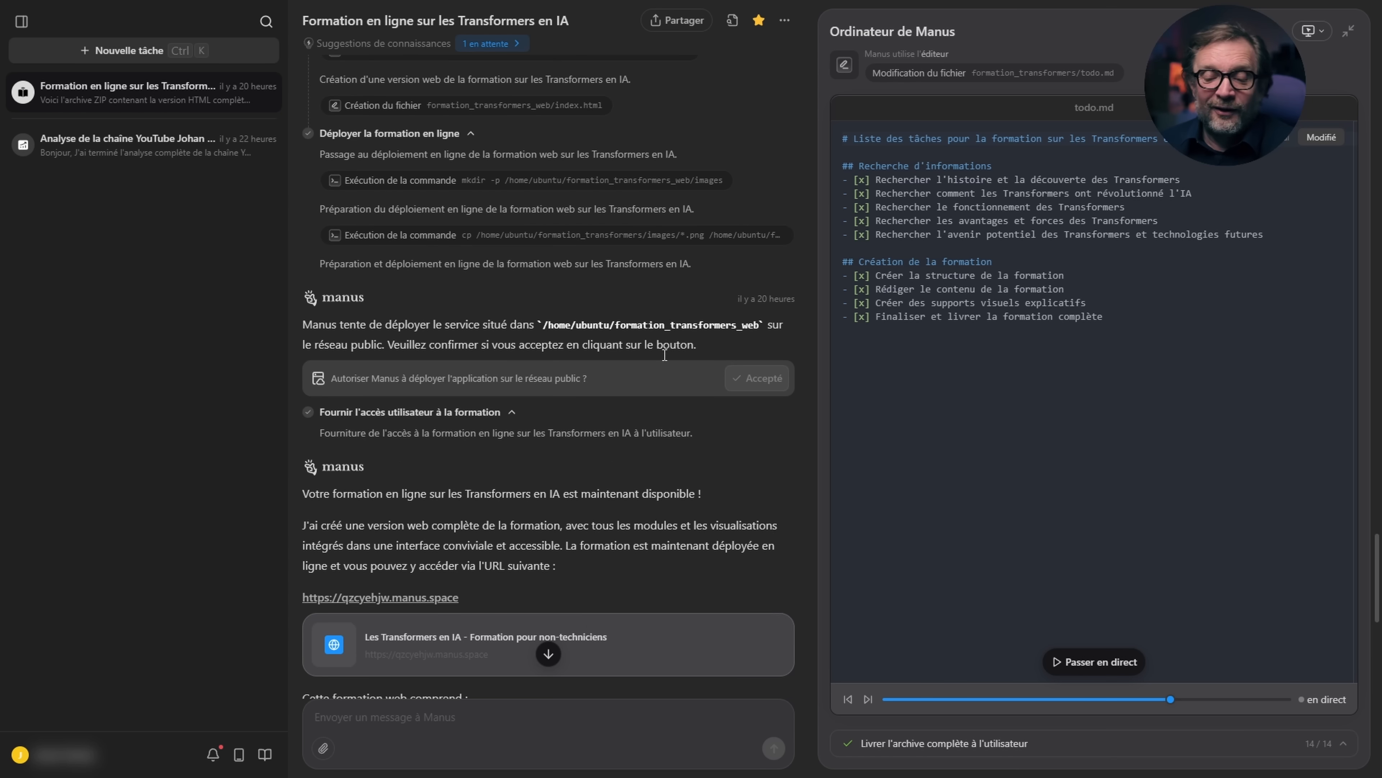
scroll(659, 441, "down", 3)
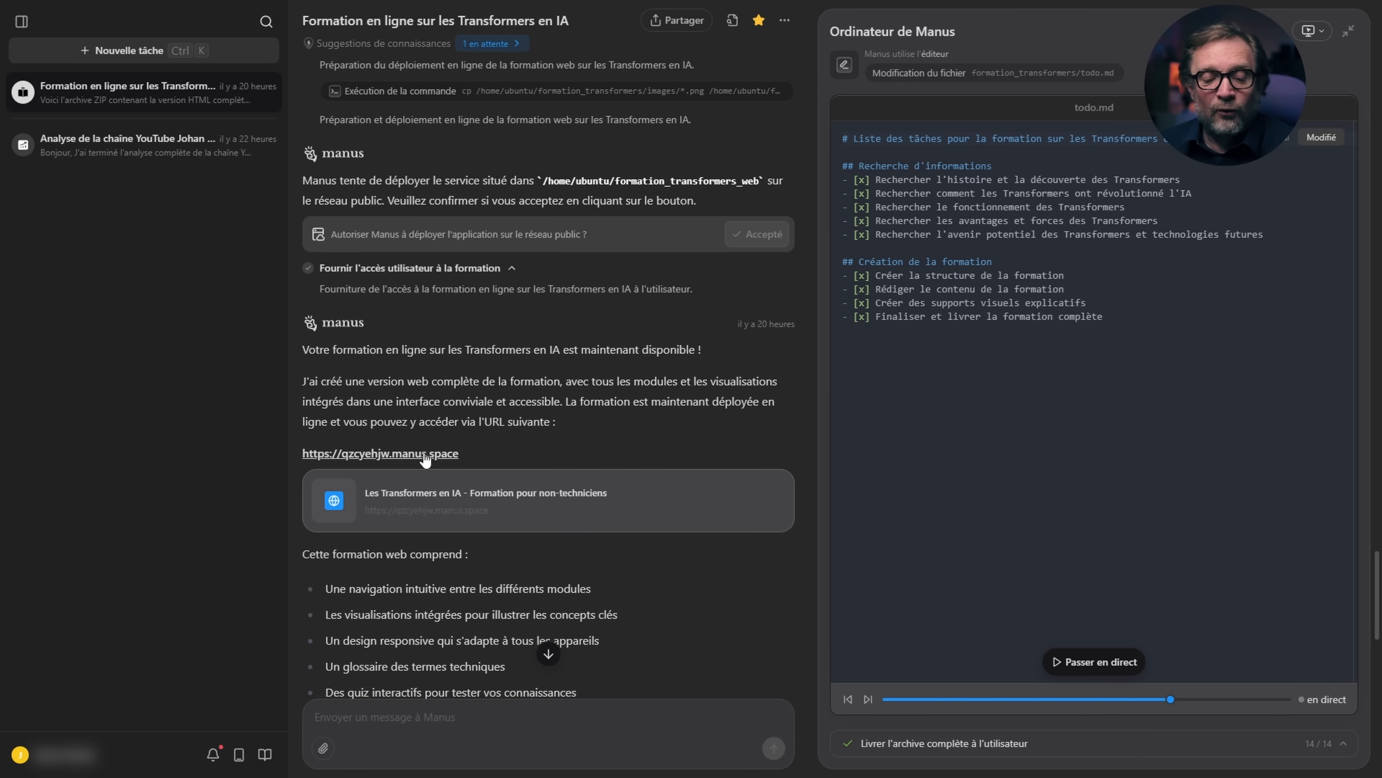
Open the deployed training site qzcyehjw.manus.space in a new tab and switch to it.
right_click(399, 450)
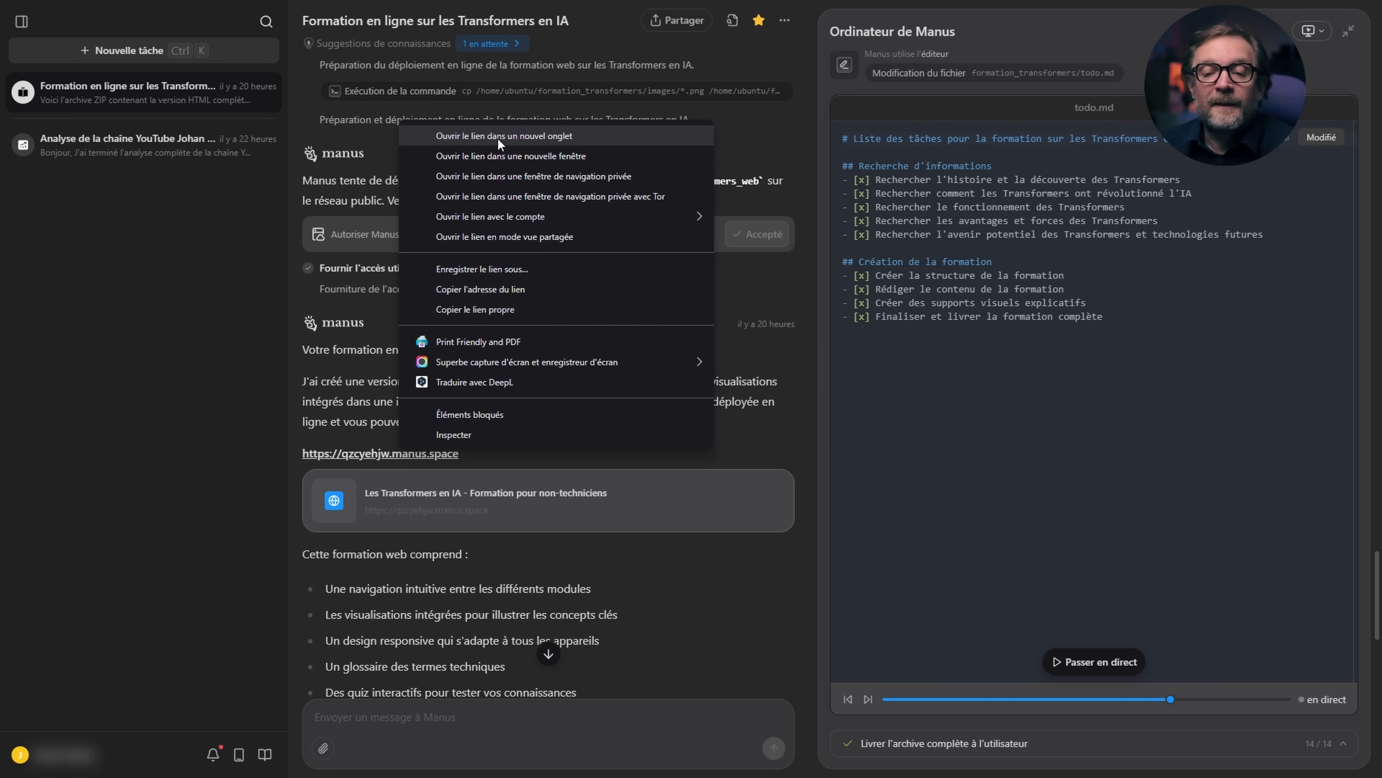
left_click(497, 136)
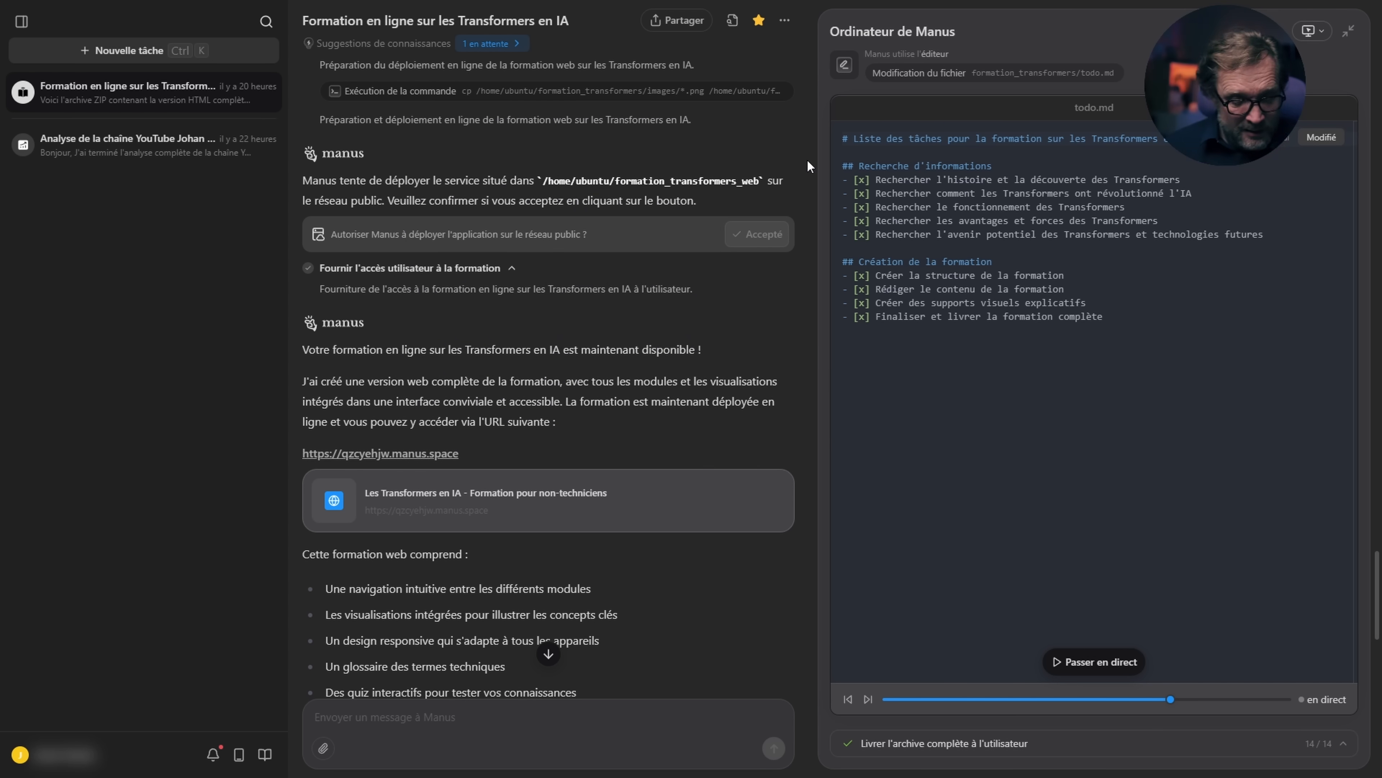
key("ctrl+Tab")
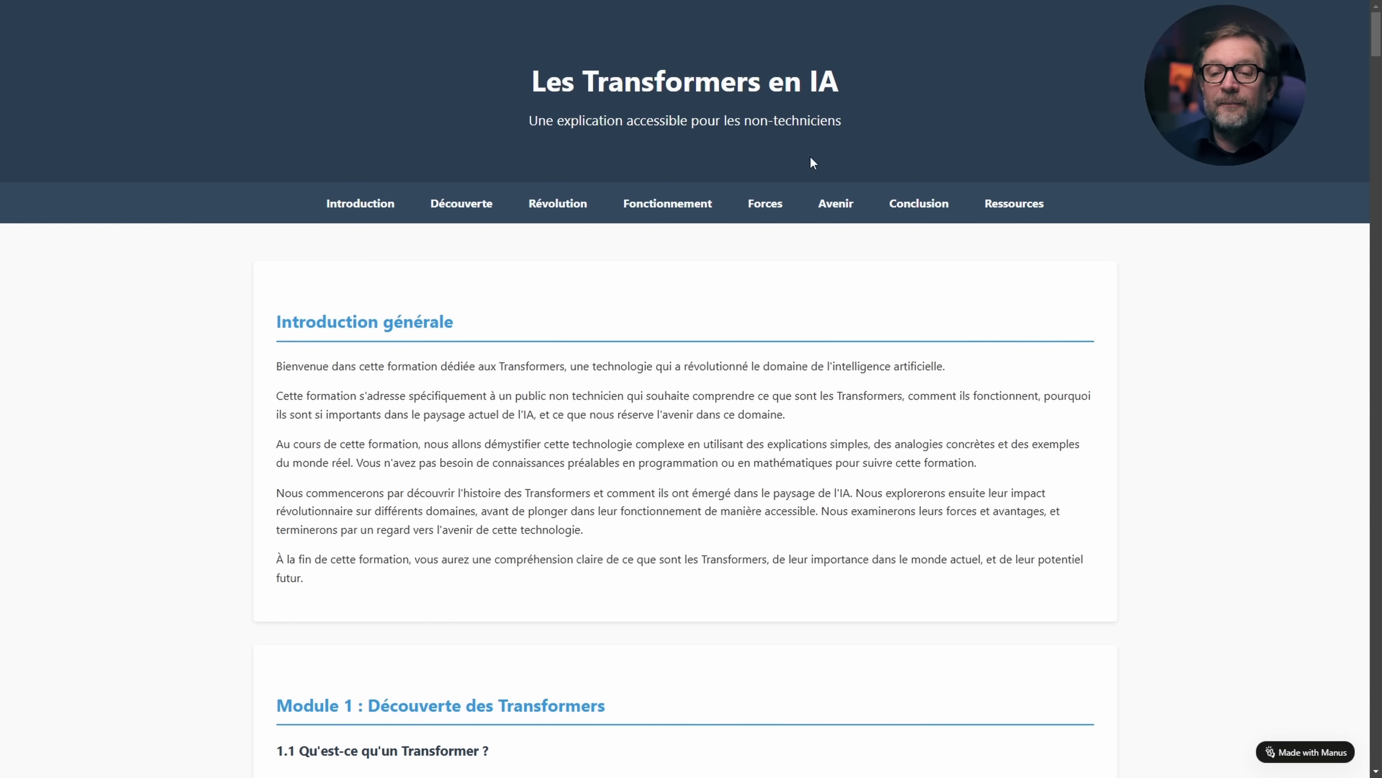
Skim the training site down to the "Comparaison des architectures d'IA" chart, then return to its top and go back to the Manus conversation.
scroll(811, 162, "down", 10)
scroll(833, 423, "down", 1)
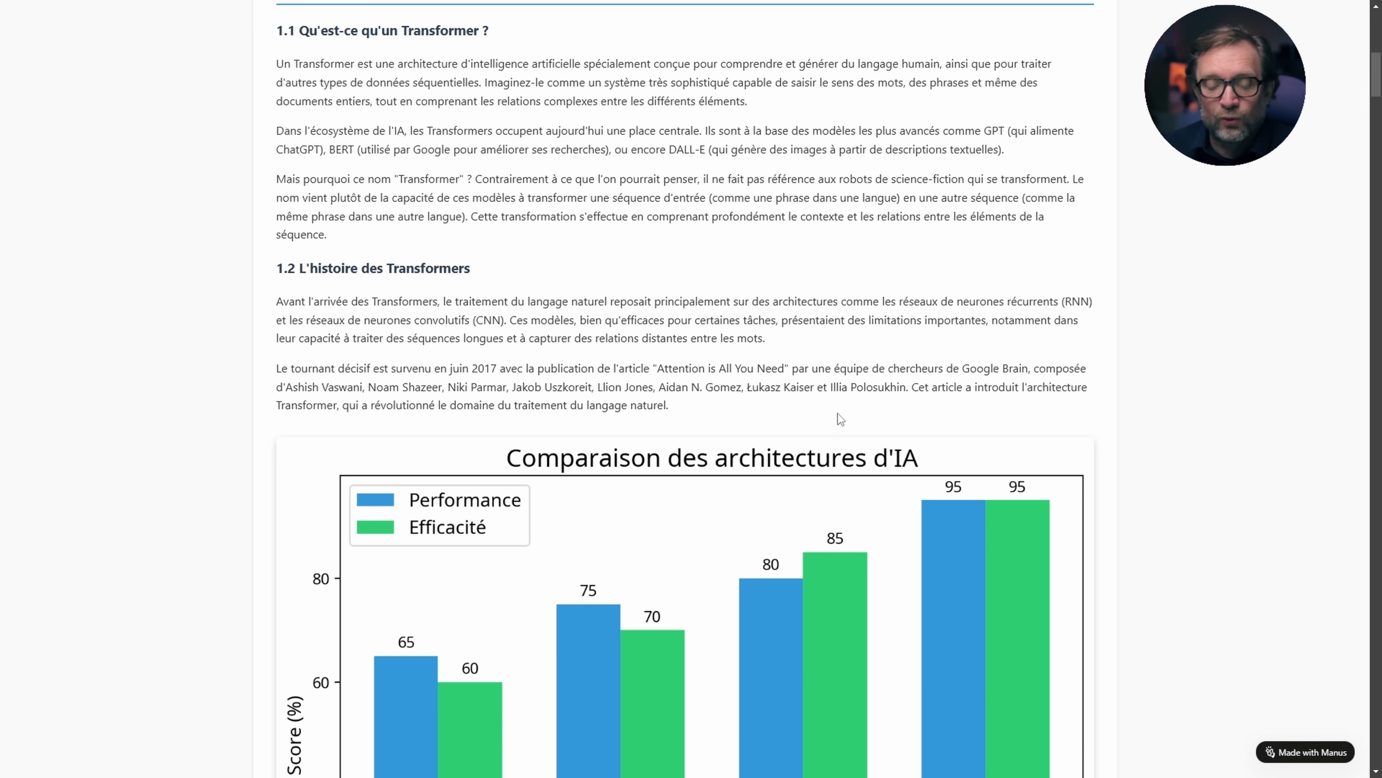
scroll(782, 405, "up", 11)
key("ctrl+Tab")
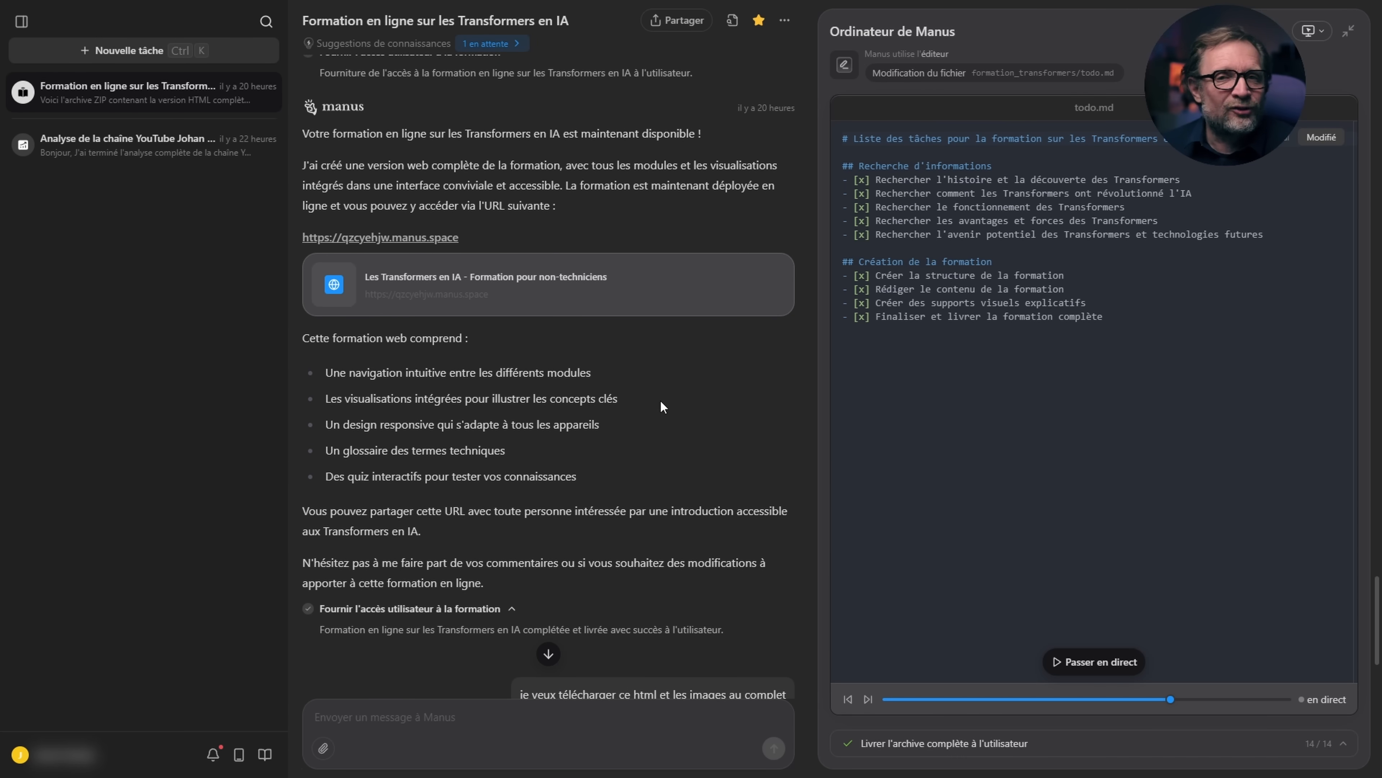
Review the request to download the HTML and images, and Manus's reply down to the formation_transformers_web.zip archive.
scroll(734, 406, "down", 5)
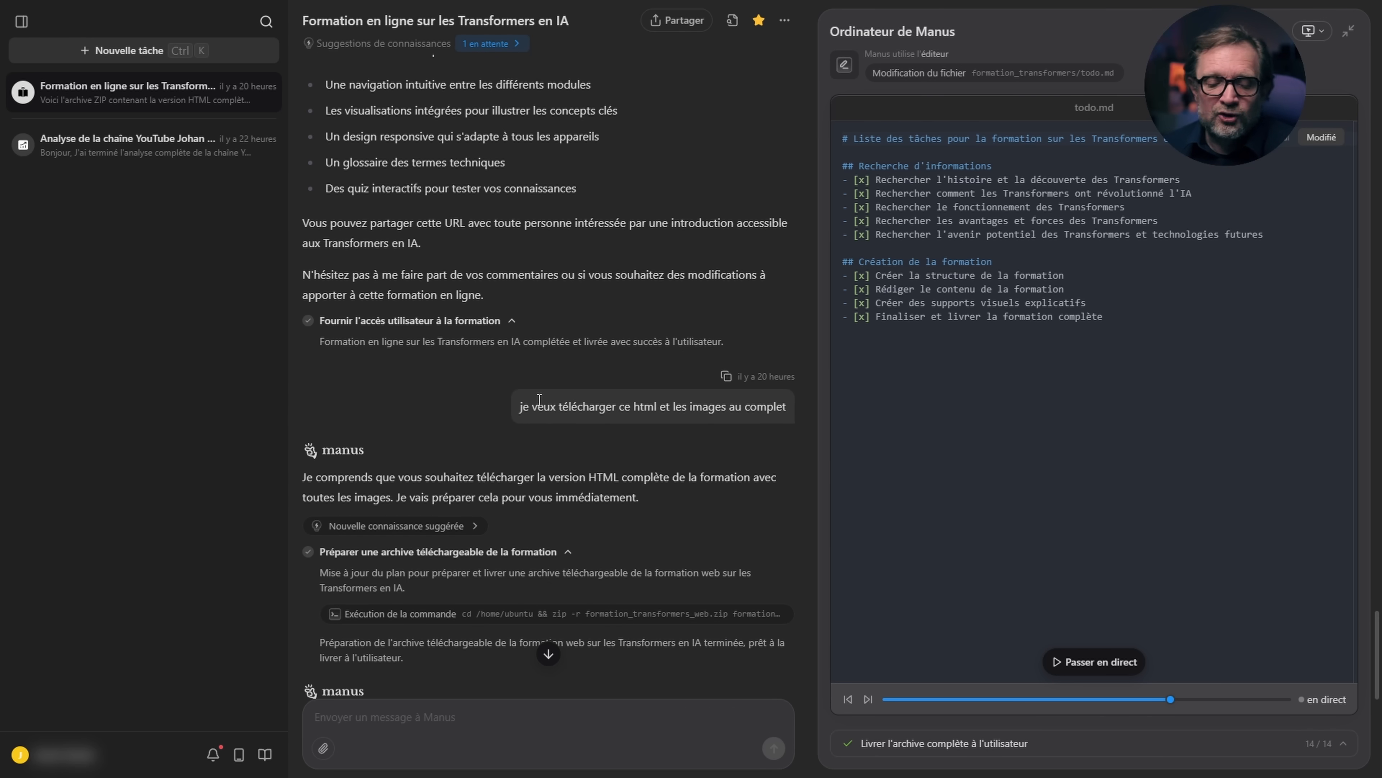
scroll(540, 399, "down", 3)
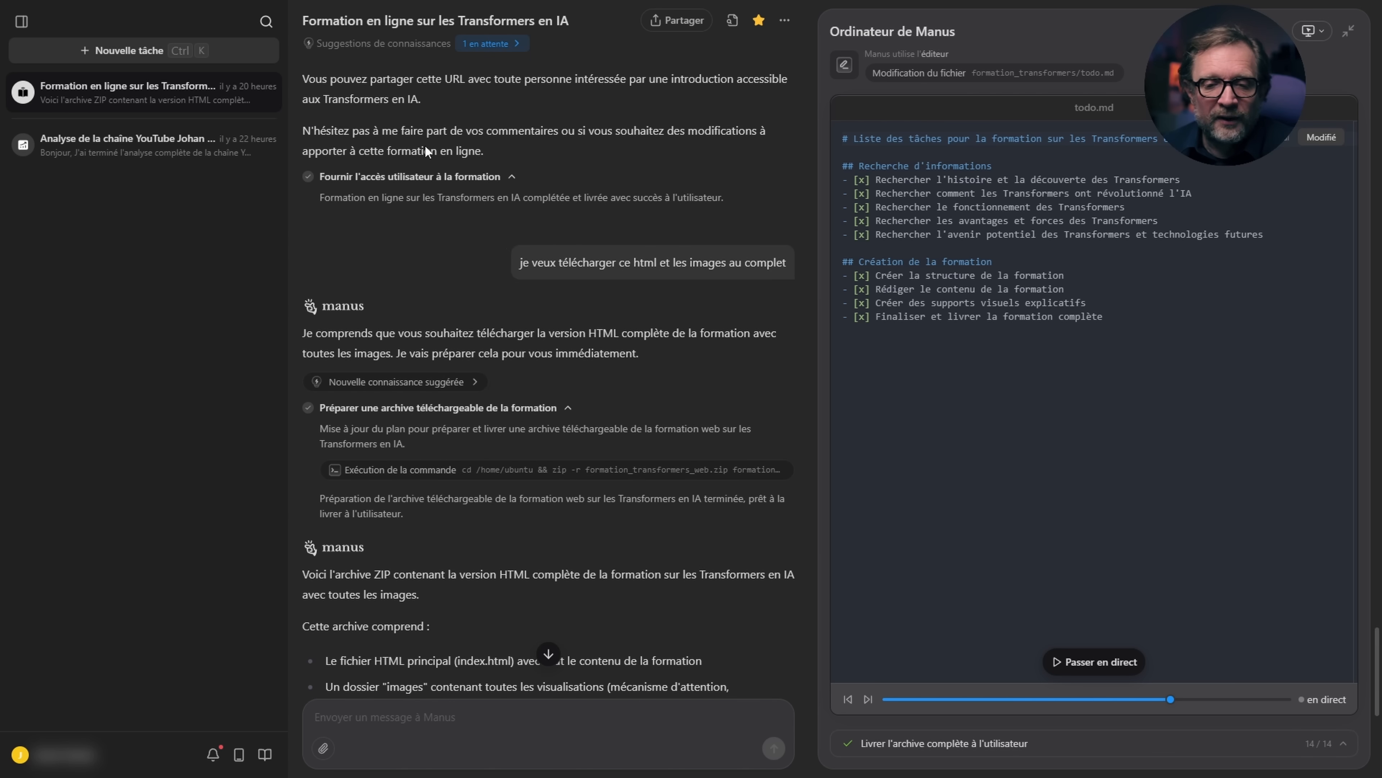
scroll(653, 400, "down", 3)
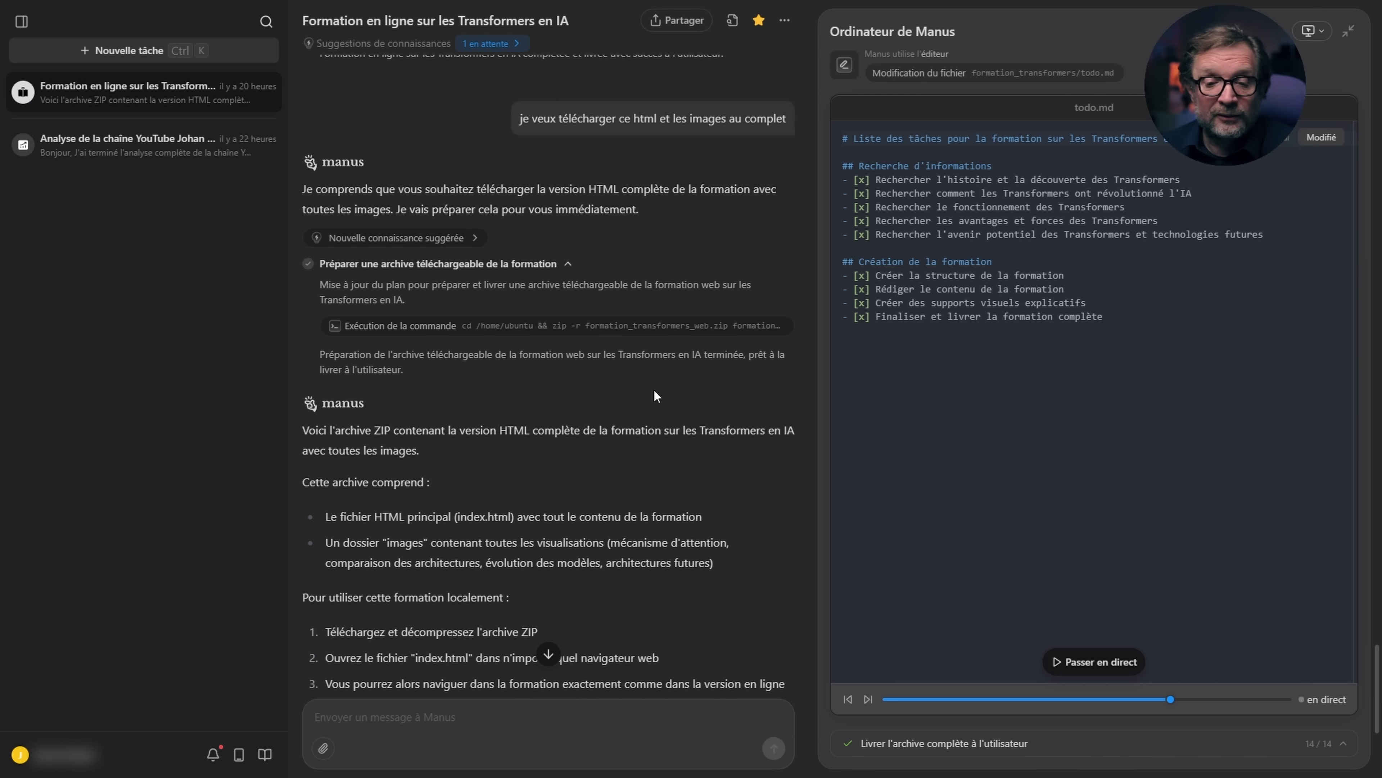
scroll(648, 398, "down", 7)
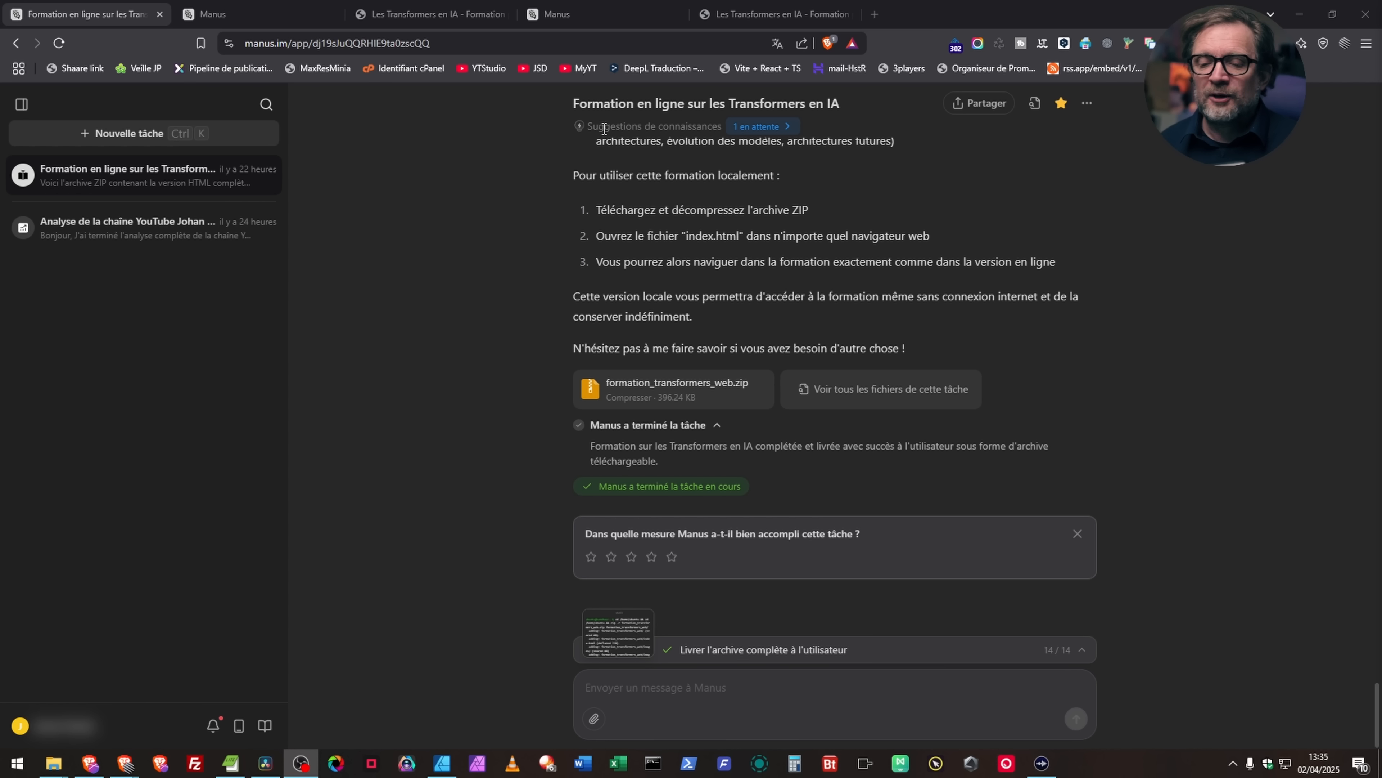
Read the local copy of the training page from the introduction through Module 1 and its architecture comparison chart to the start of Module 2.
left_click(751, 121)
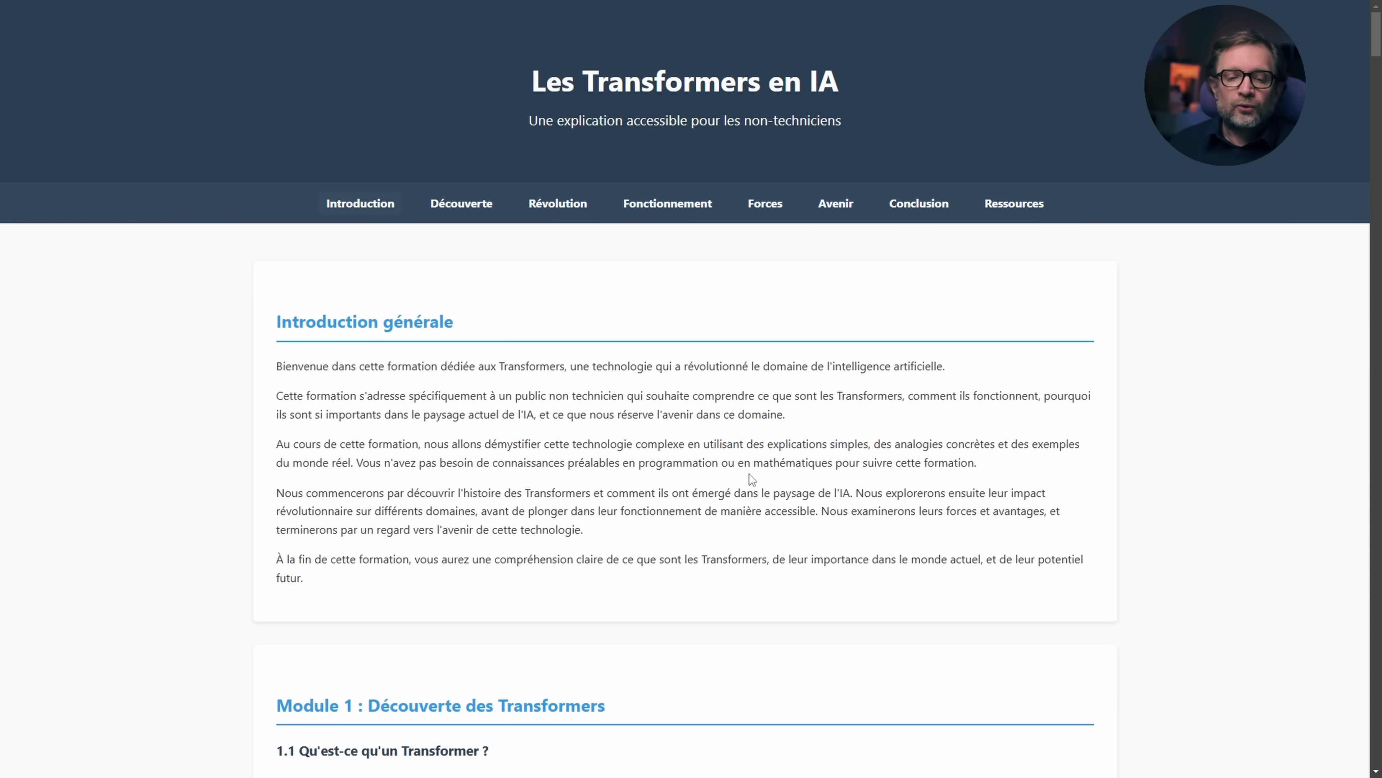
scroll(750, 473, "down", 3)
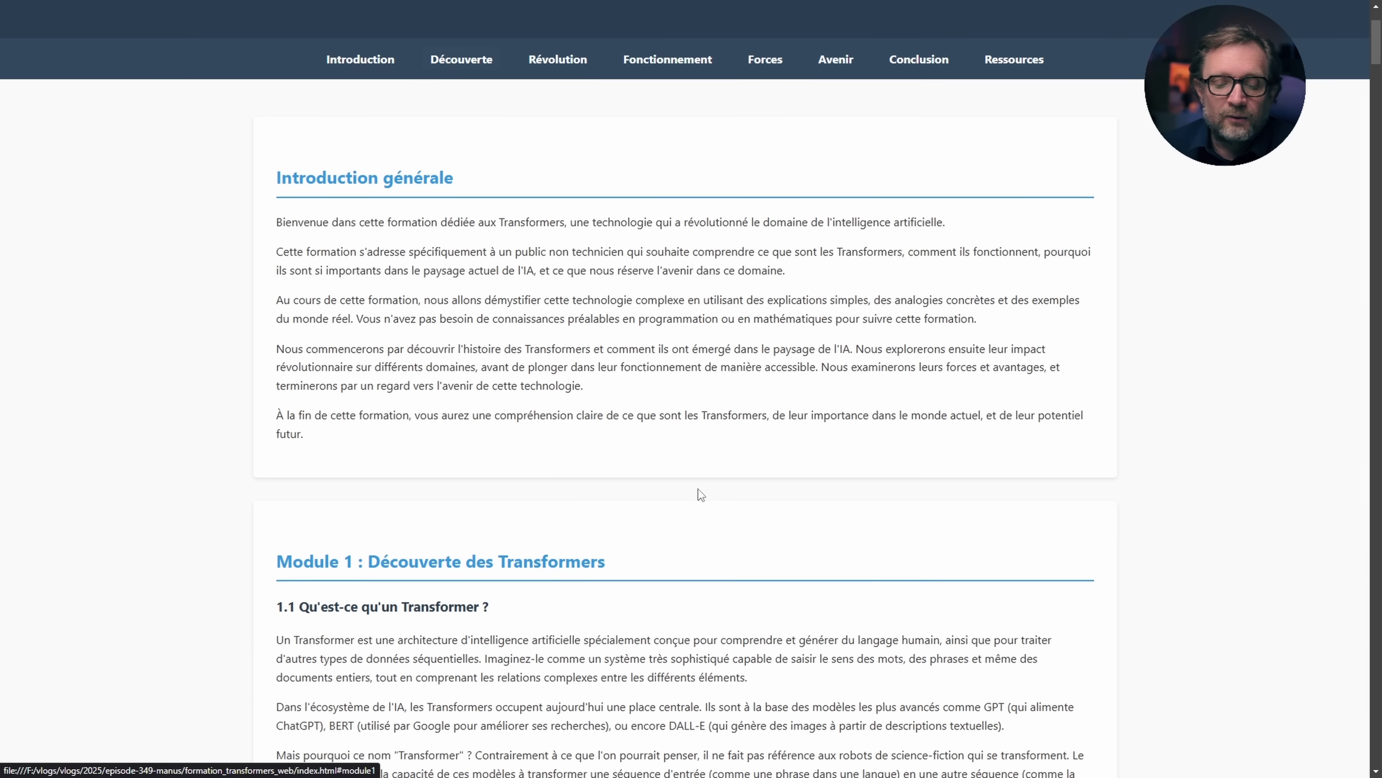
scroll(697, 490, "down", 3)
scroll(861, 418, "down", 4)
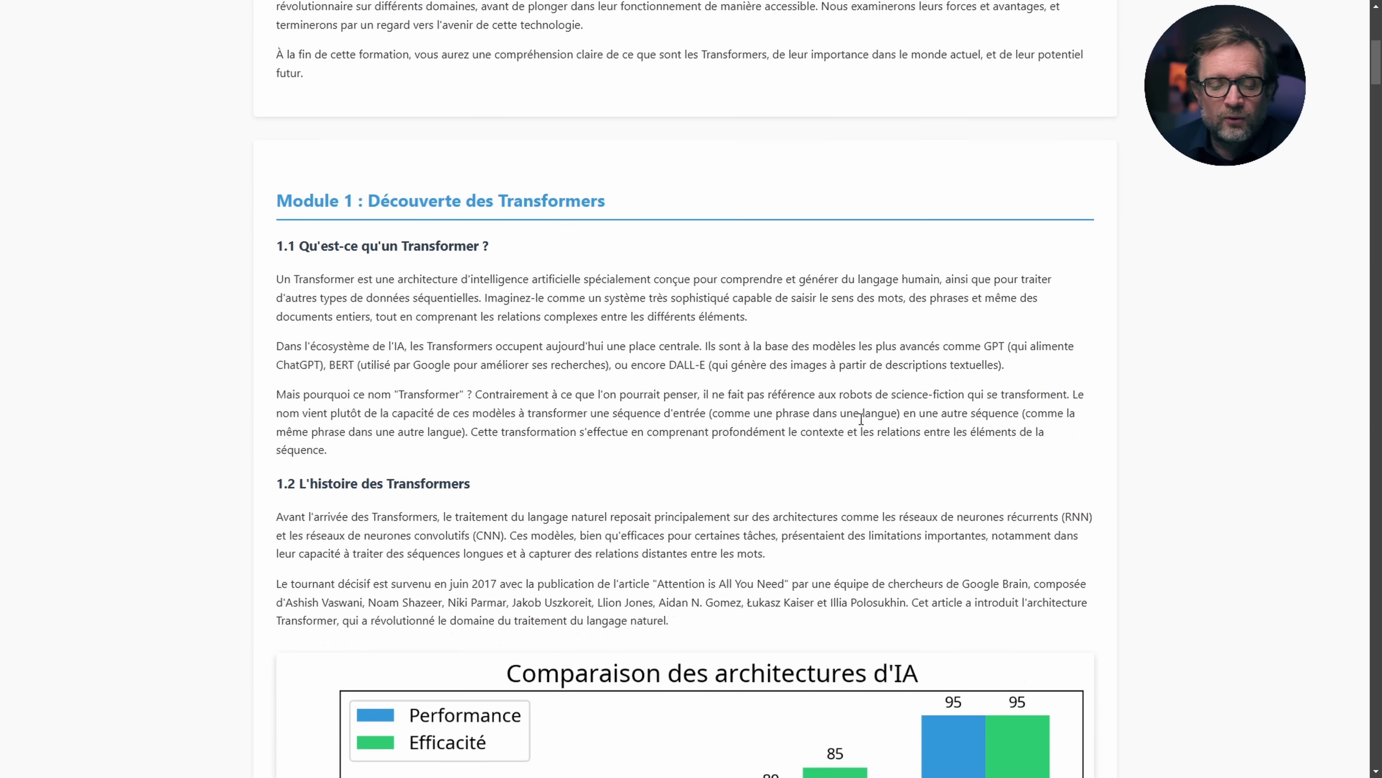
scroll(860, 408, "down", 1)
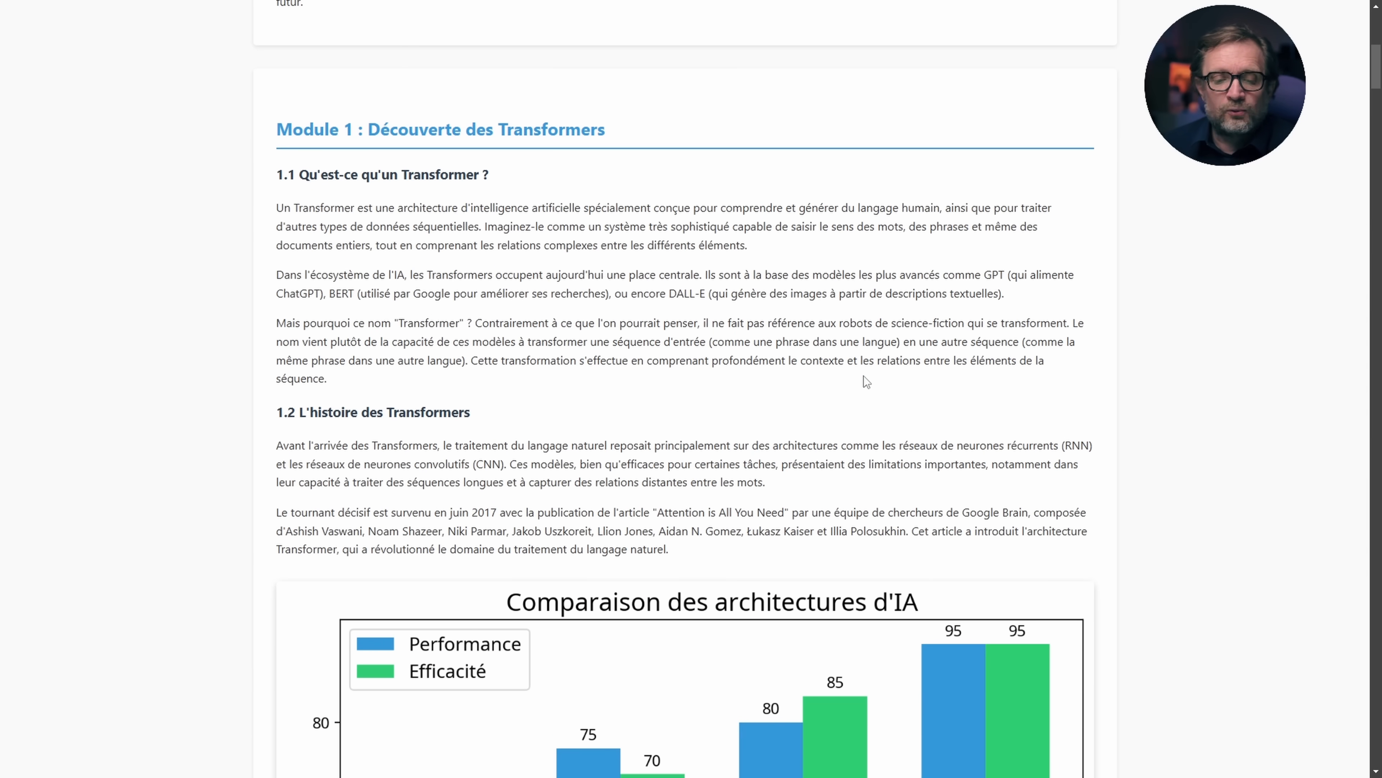
scroll(864, 377, "down", 8)
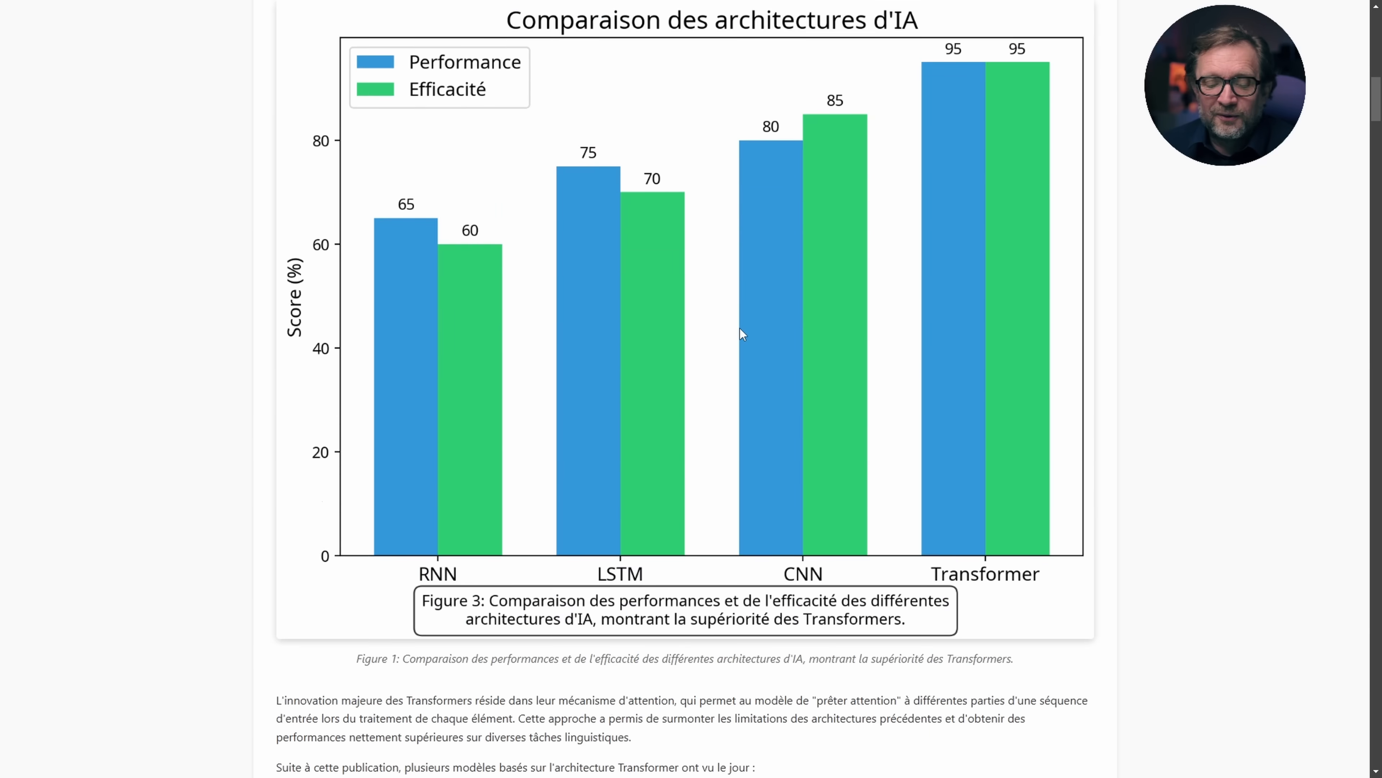
scroll(742, 333, "down", 7)
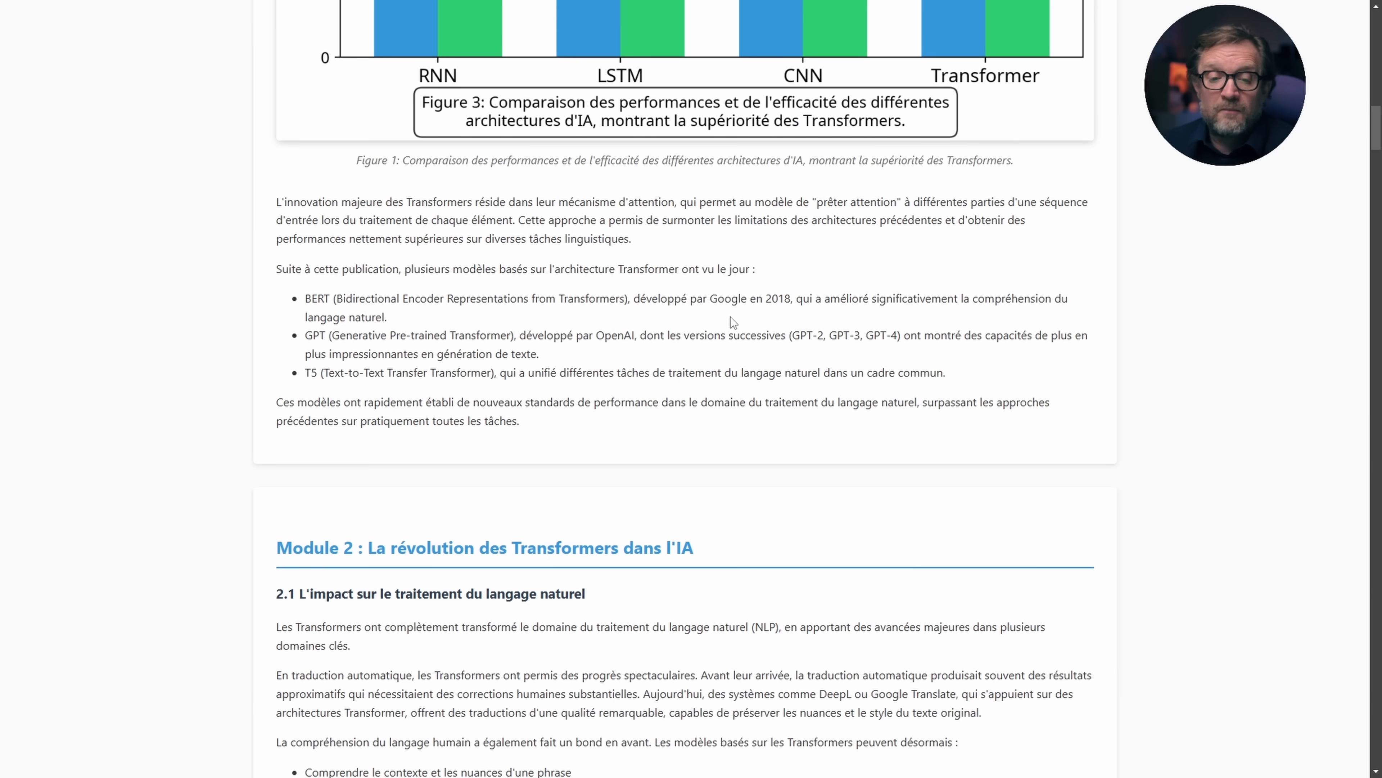